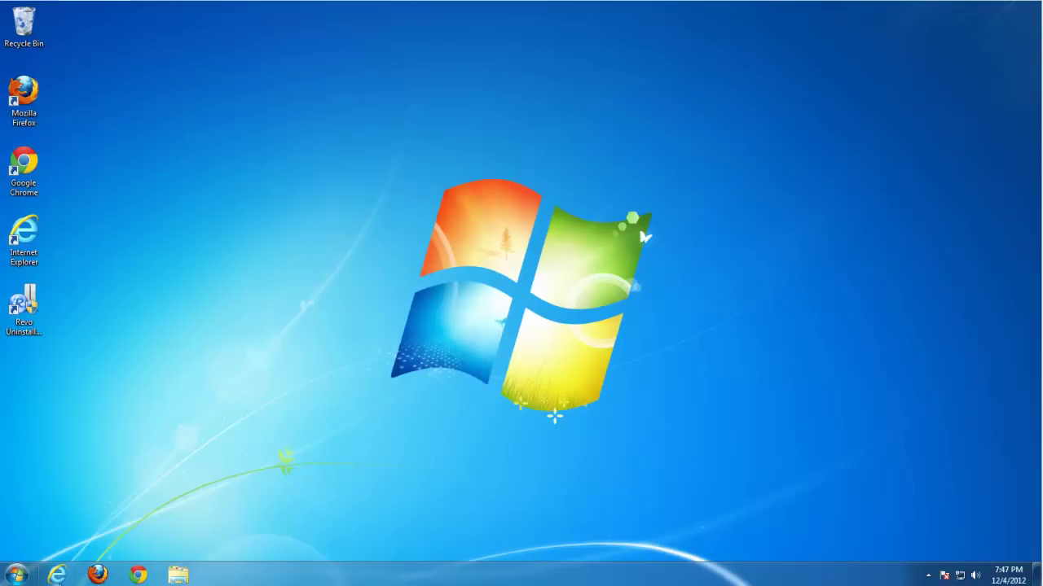
# Open Internet Explorer's add-on manager and examine the detailed information of the Download and Sa Class add-on, including its folder
pyautogui.click(59, 577)
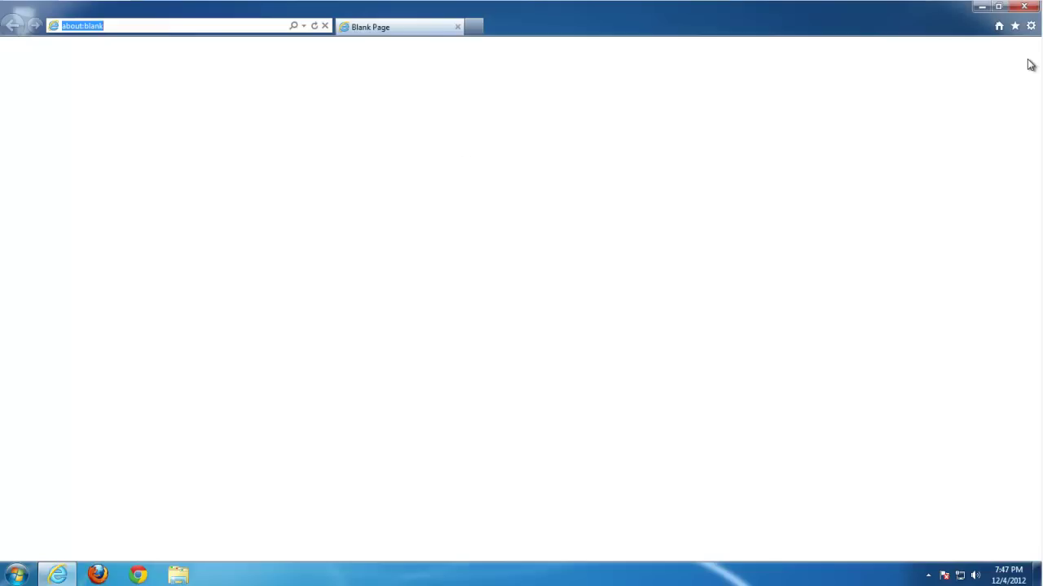
pyautogui.click(1030, 27)
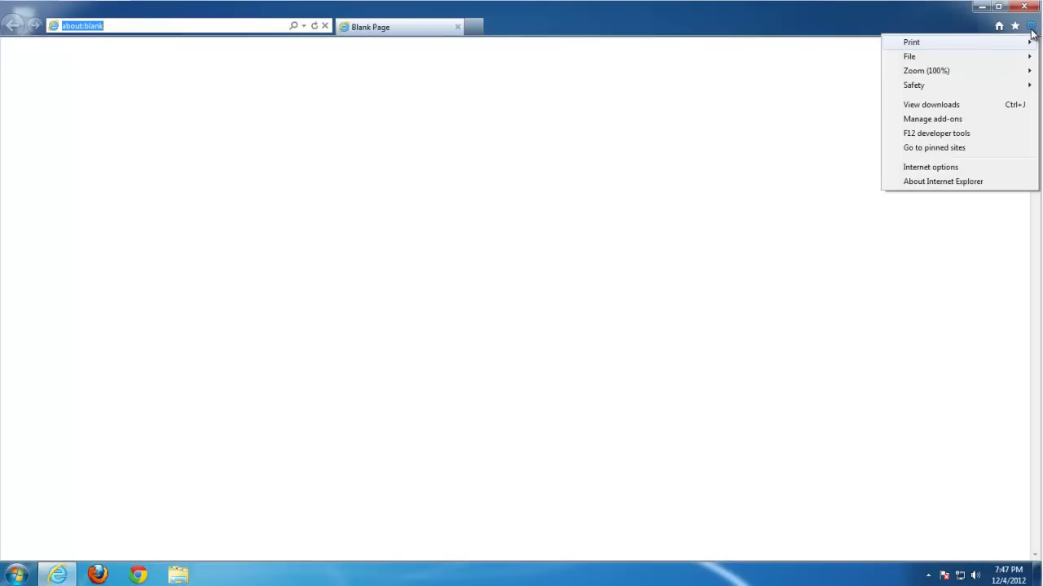
pyautogui.click(933, 119)
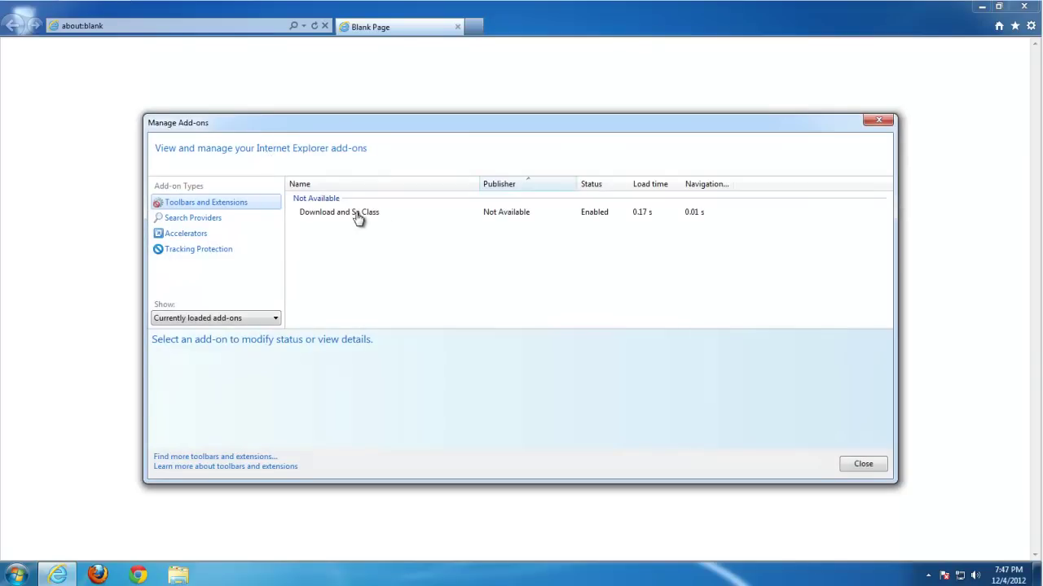
pyautogui.click(361, 213)
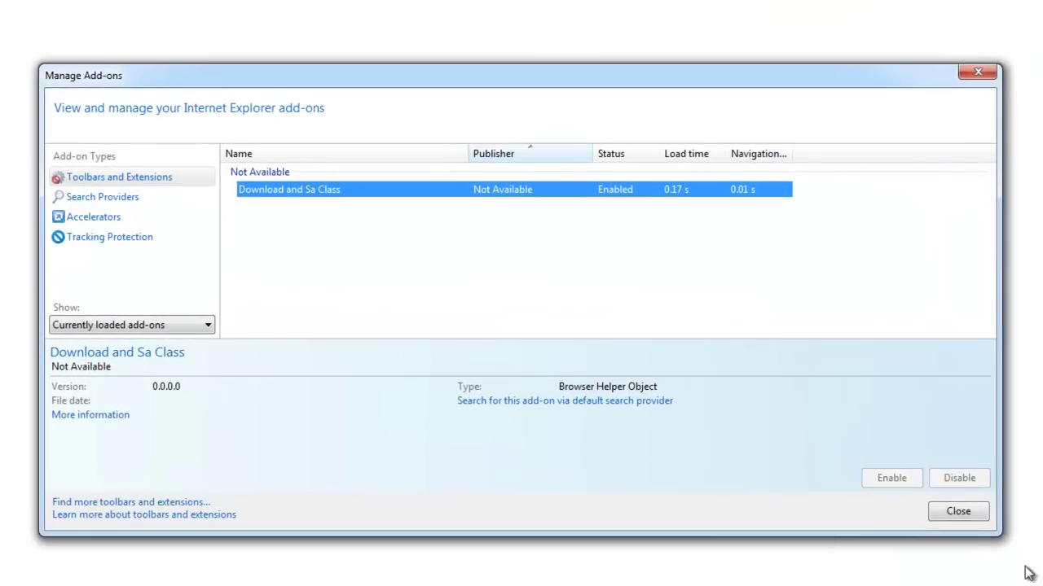
pyautogui.click(82, 416)
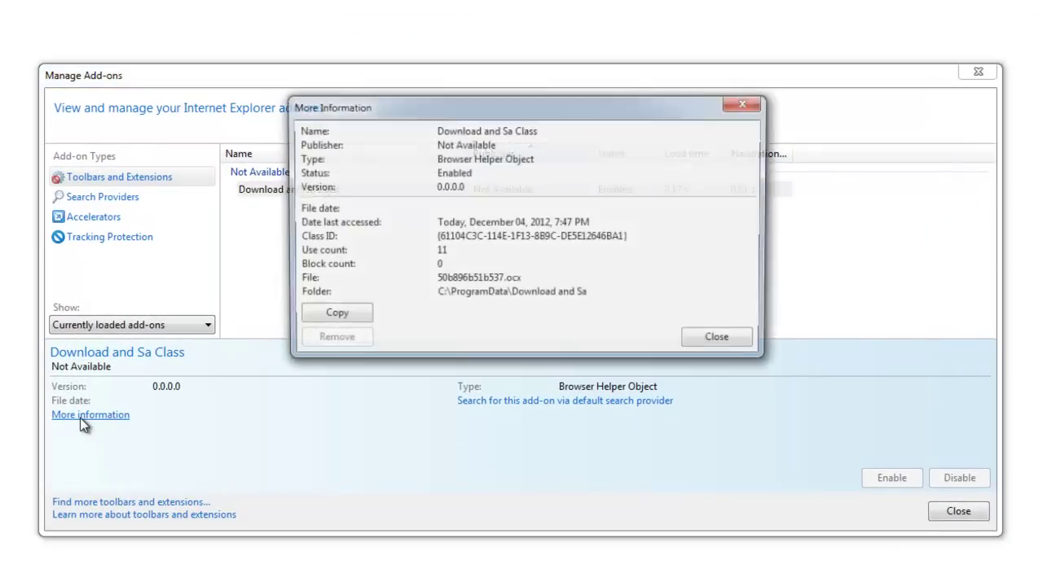
pyautogui.click(721, 340)
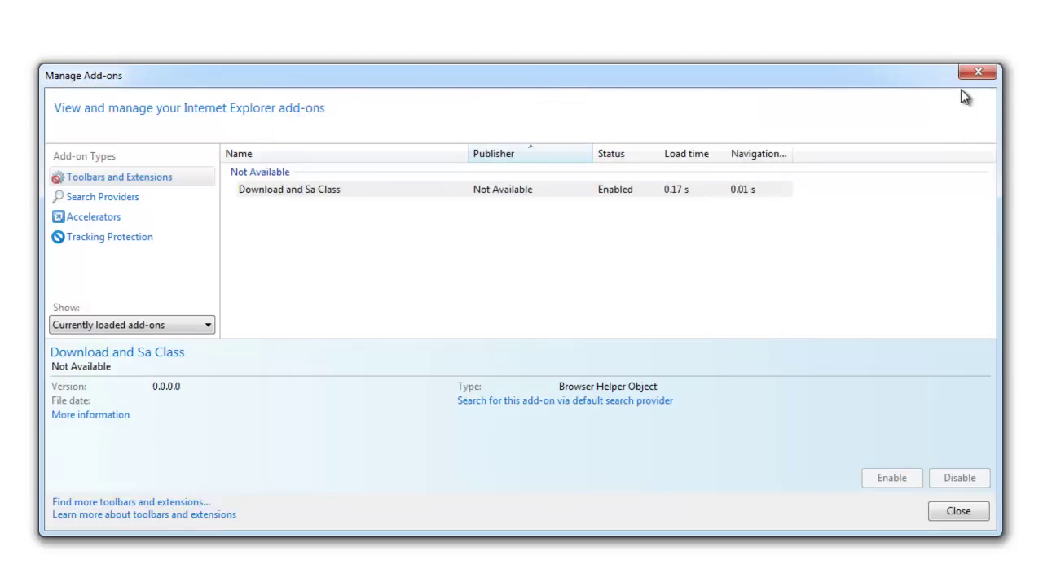
pyautogui.click(117, 417)
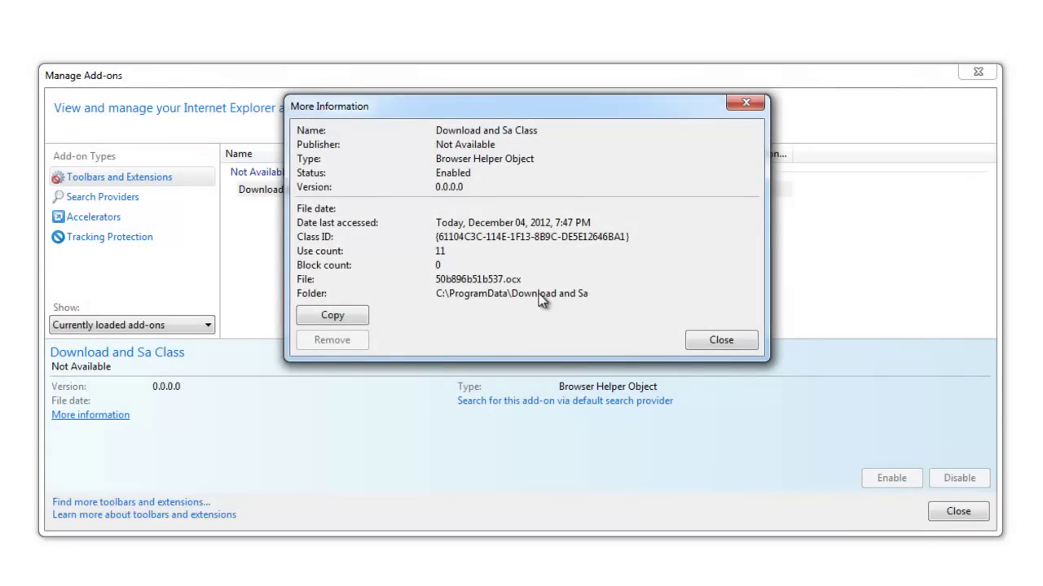
pyautogui.click(744, 103)
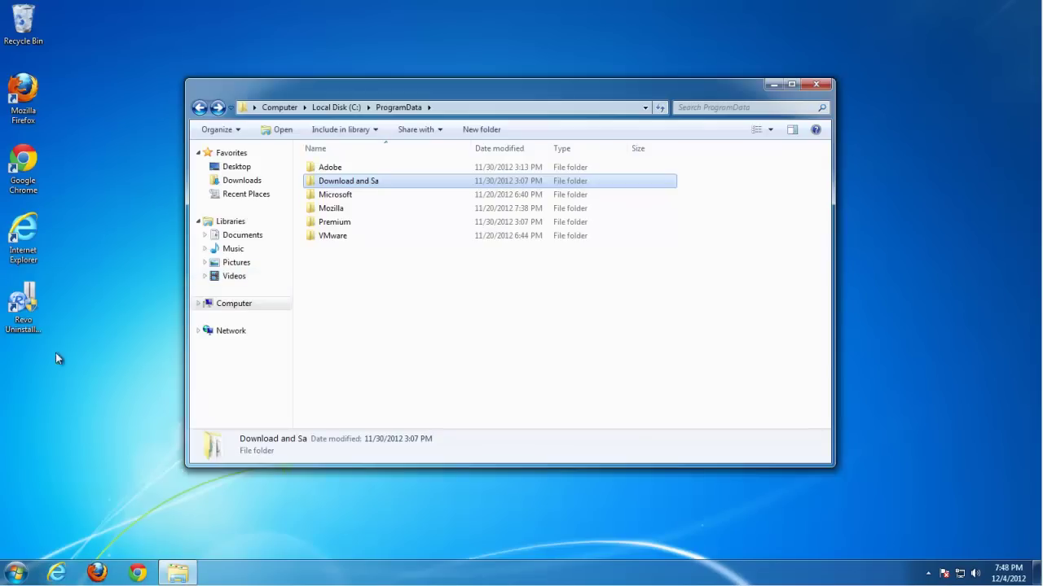
# Launch Revo Uninstaller Pro with permission to make changes, uninstall Download and Sa, and minimize the feedback page
pyautogui.doubleClick(29, 320)
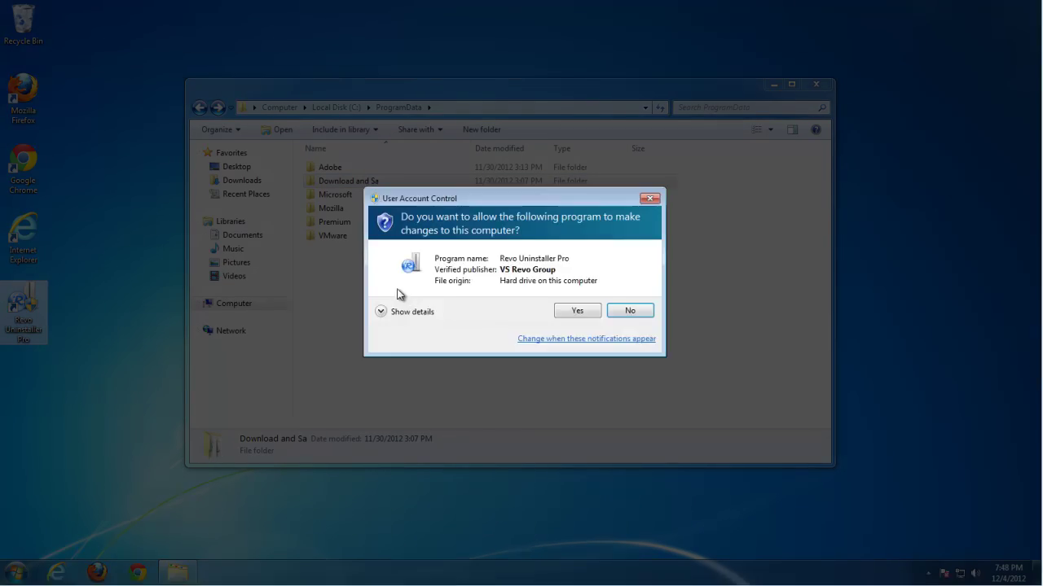
pyautogui.click(574, 312)
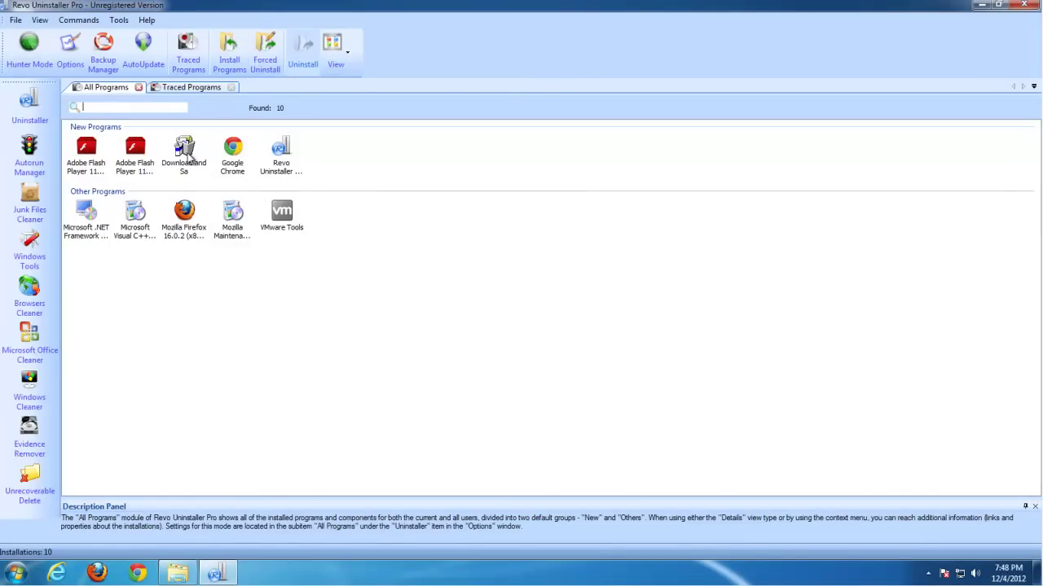
pyautogui.click(188, 154)
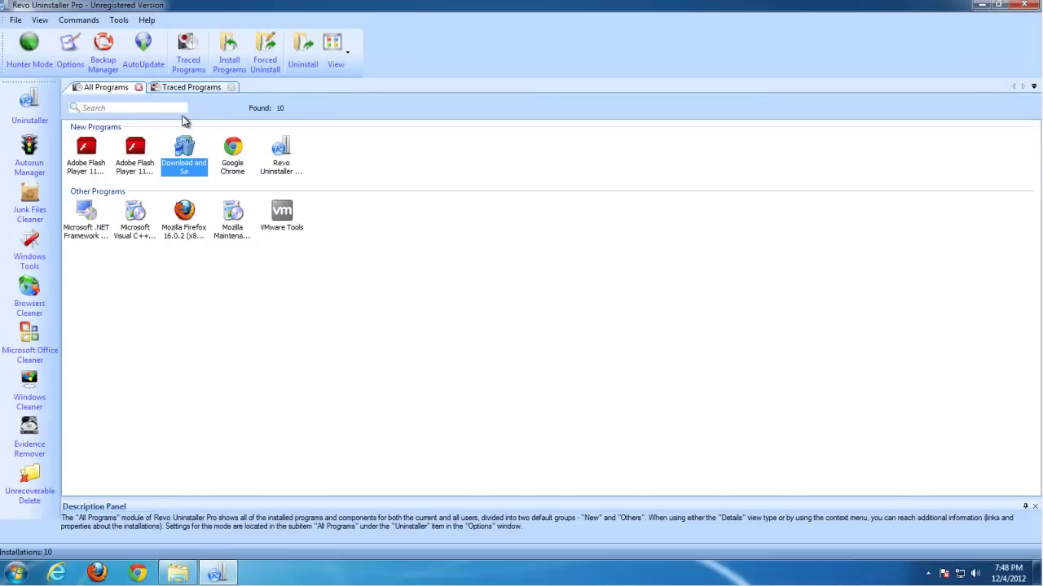
pyautogui.click(302, 47)
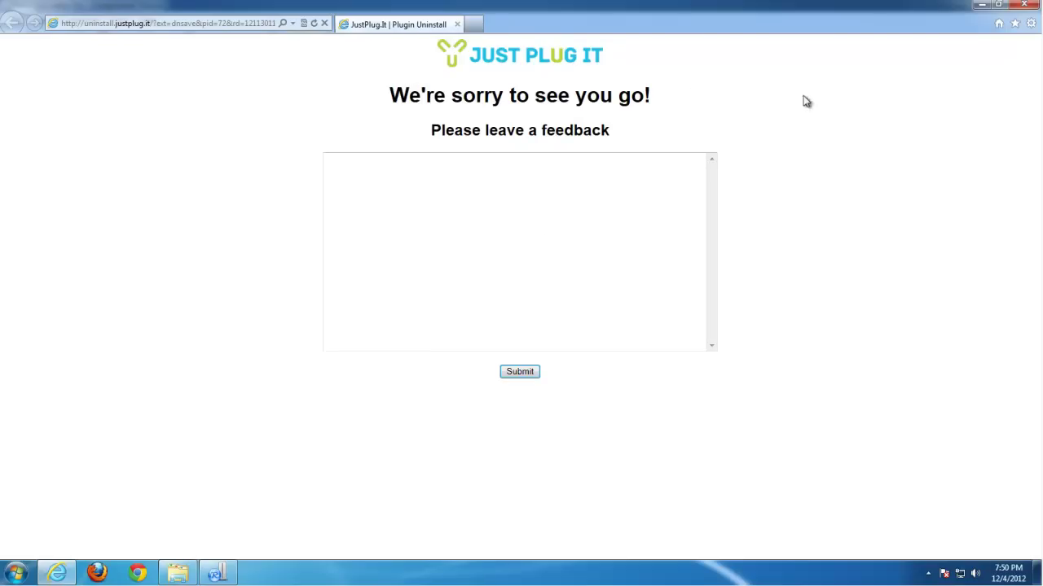
pyautogui.click(982, 6)
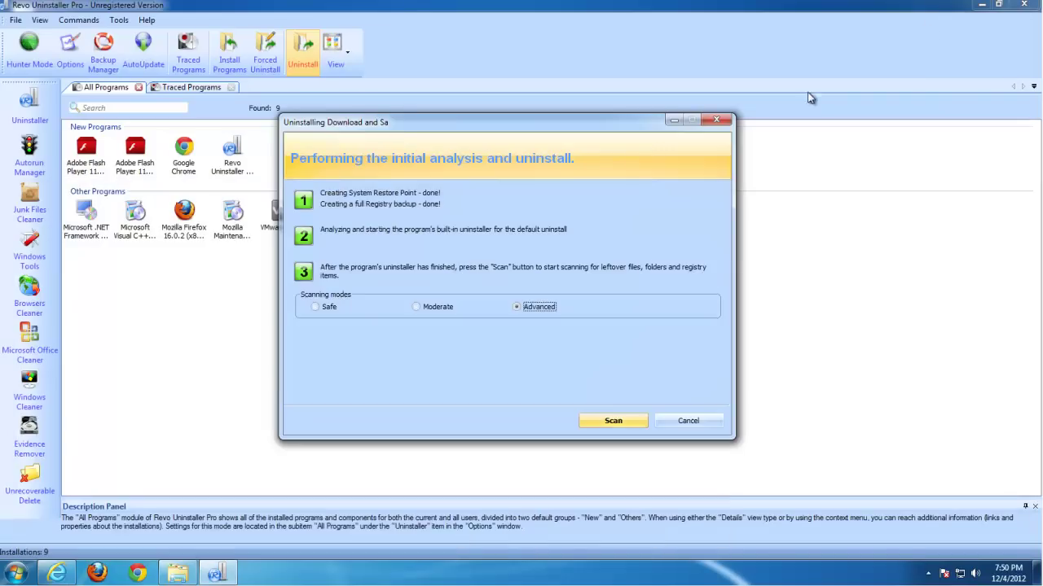
# Scan for leftovers in Advanced mode and delete the C:\ProgramData\Download and Sa folder with all its files
pyautogui.click(589, 421)
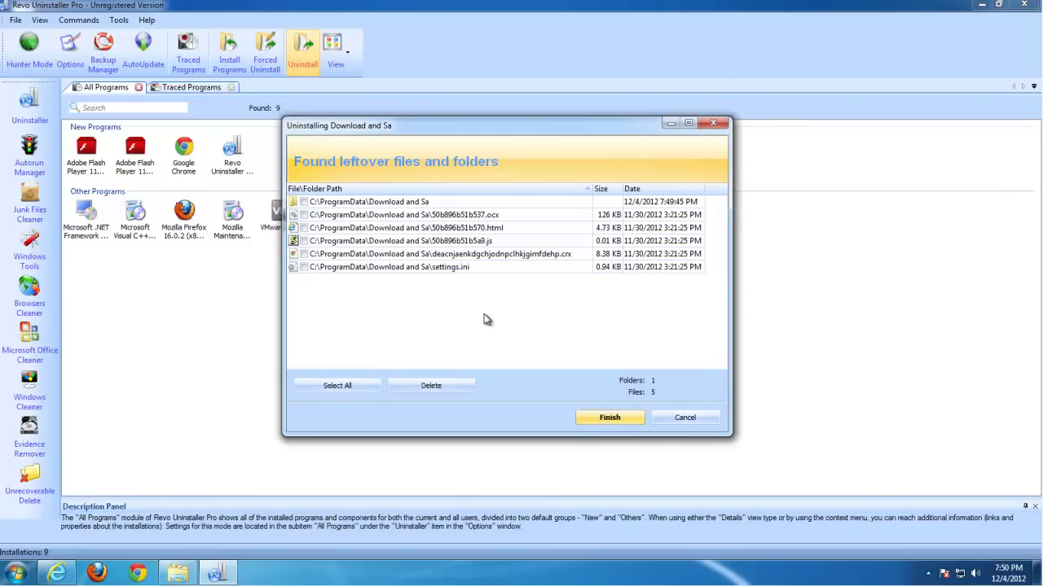
pyautogui.click(307, 205)
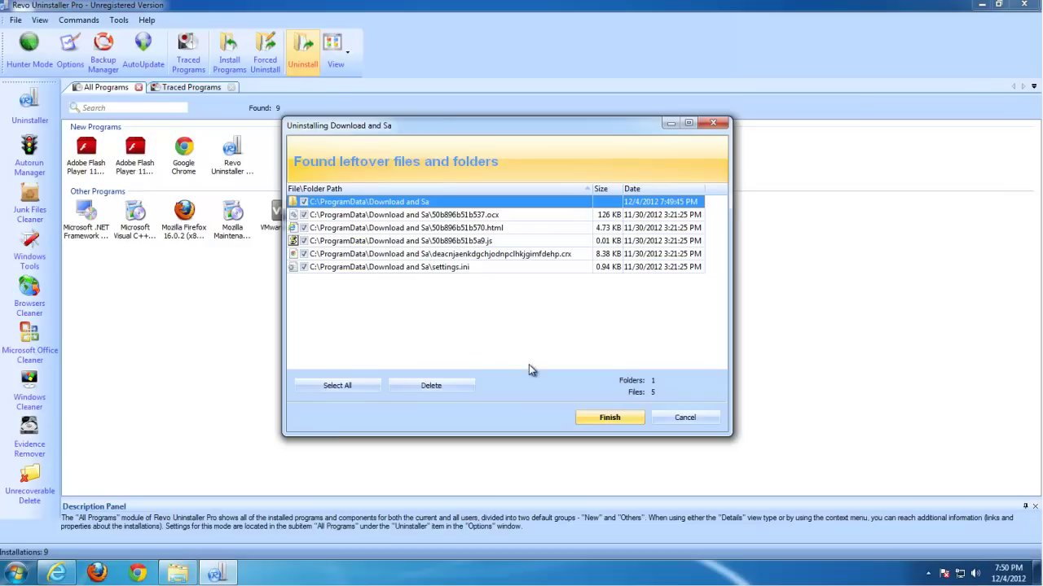
pyautogui.click(454, 387)
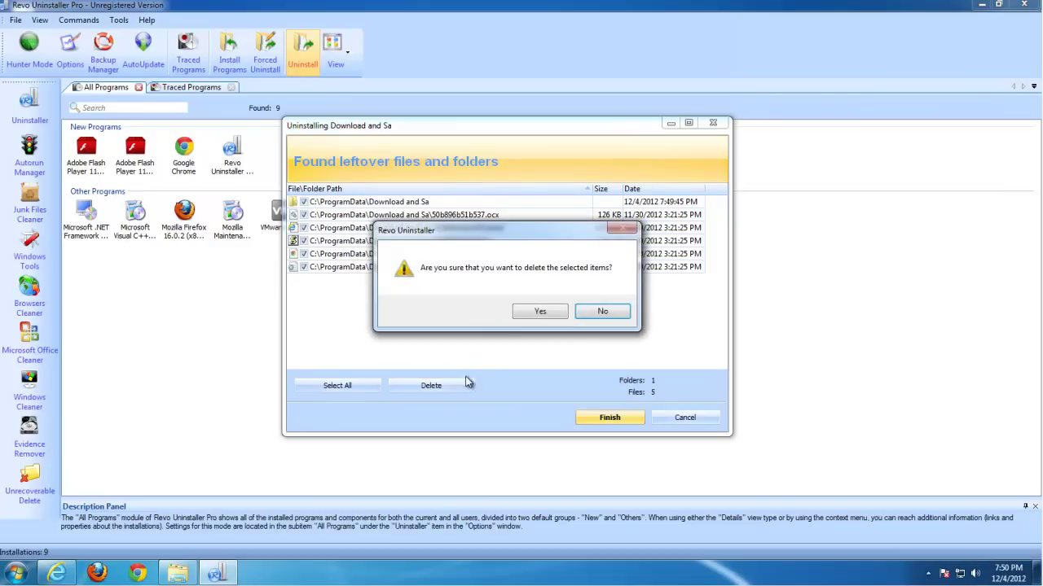
pyautogui.click(528, 314)
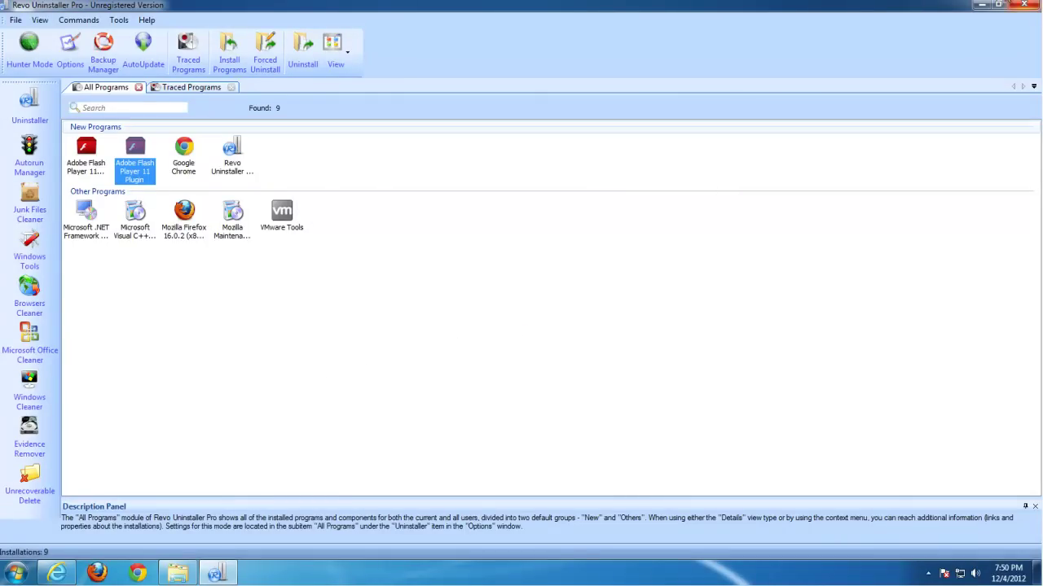
# Close Revo Uninstaller Pro, the ProgramData folder window and the JustPlug.It feedback page in Internet Explorer
pyautogui.click(1024, 4)
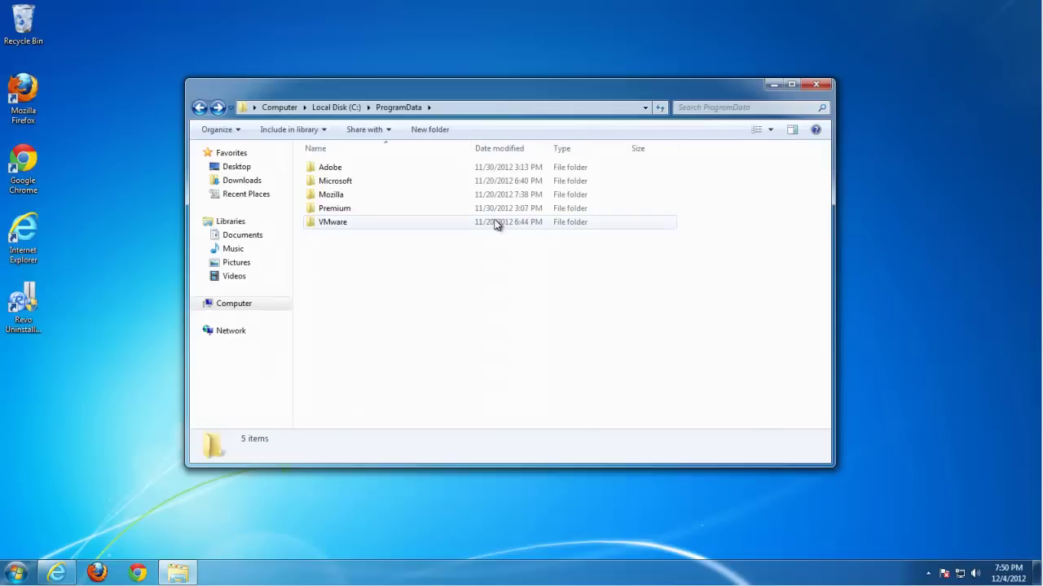
pyautogui.click(816, 84)
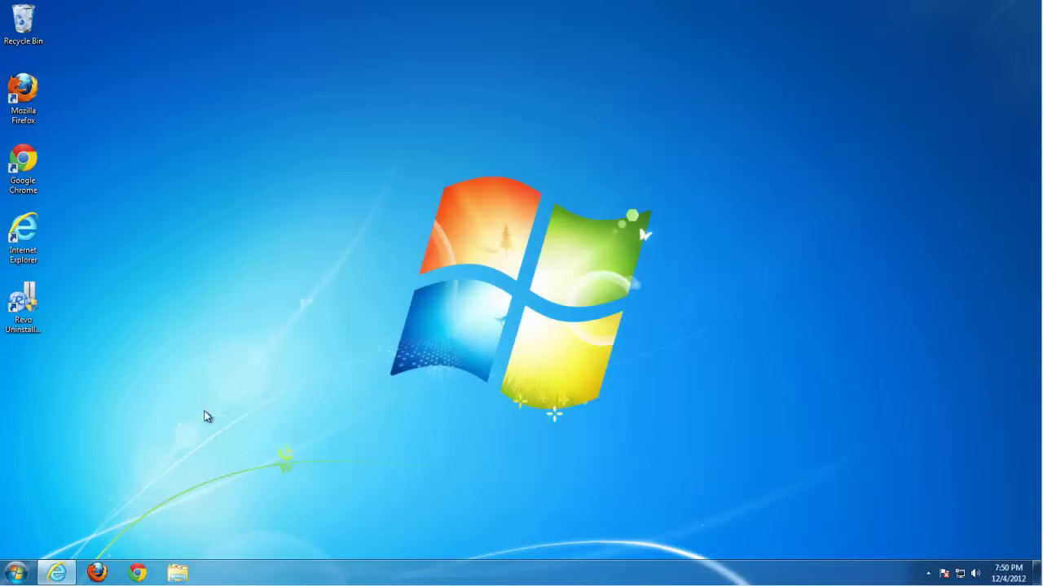
pyautogui.rightClick(61, 570)
pyautogui.click(61, 570)
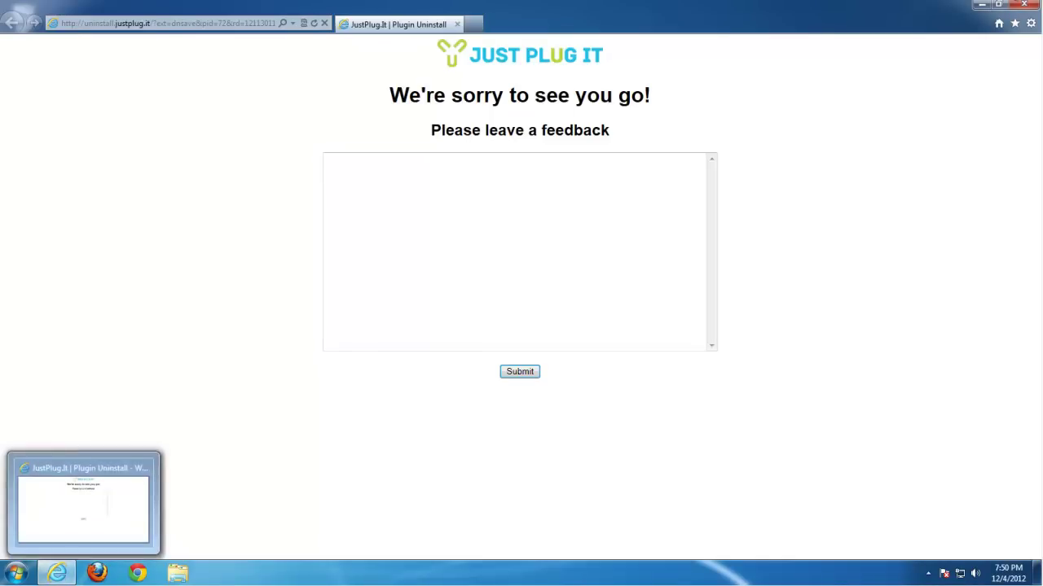
pyautogui.click(1024, 4)
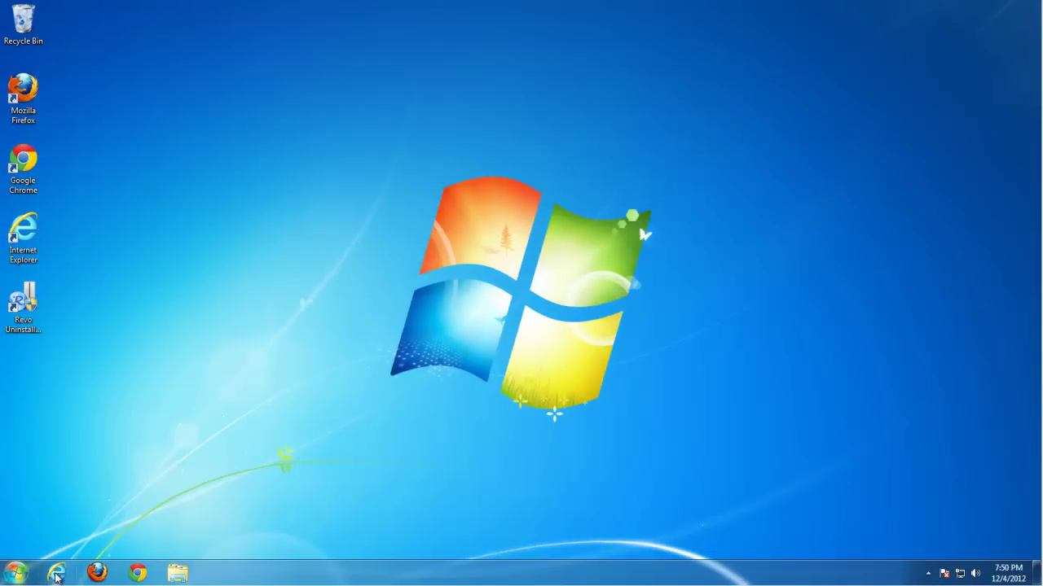
# Reopen Internet Explorer, check its Toolbars and Extensions add-ons for Download and Sa Class, and close the browser
pyautogui.click(56, 572)
pyautogui.click(1030, 23)
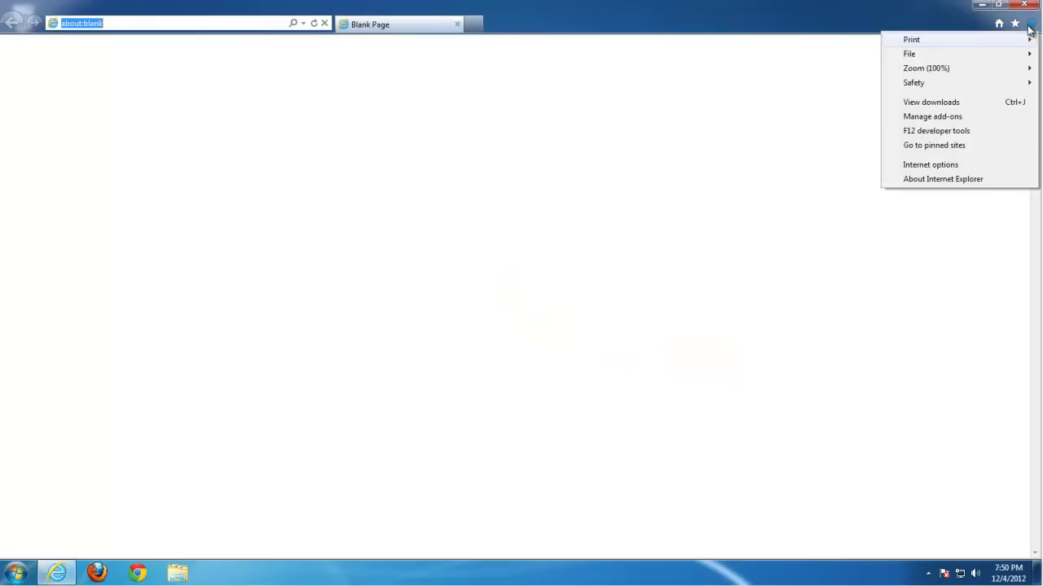
pyautogui.click(926, 118)
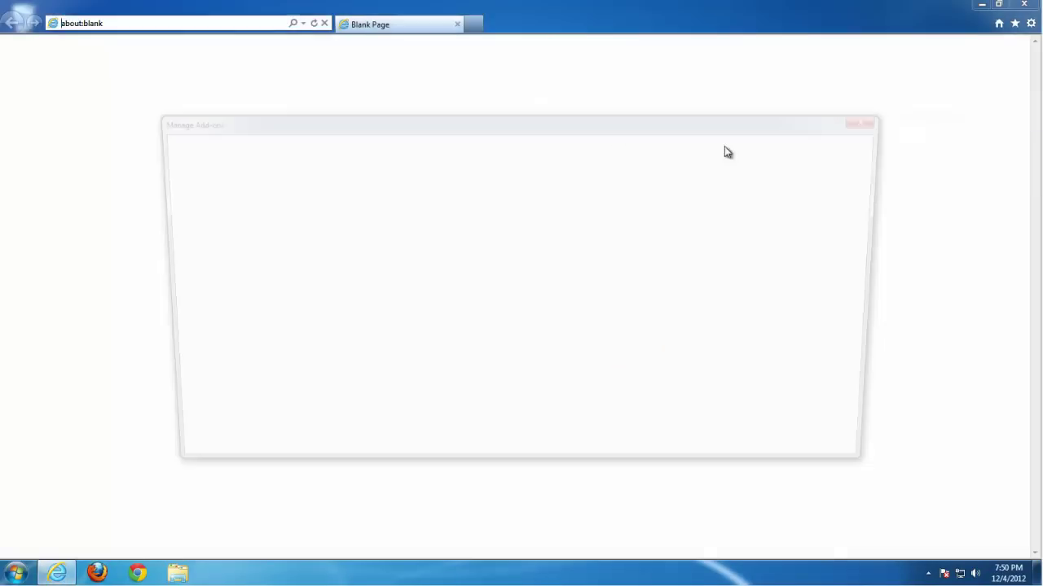
pyautogui.click(187, 218)
pyautogui.click(190, 205)
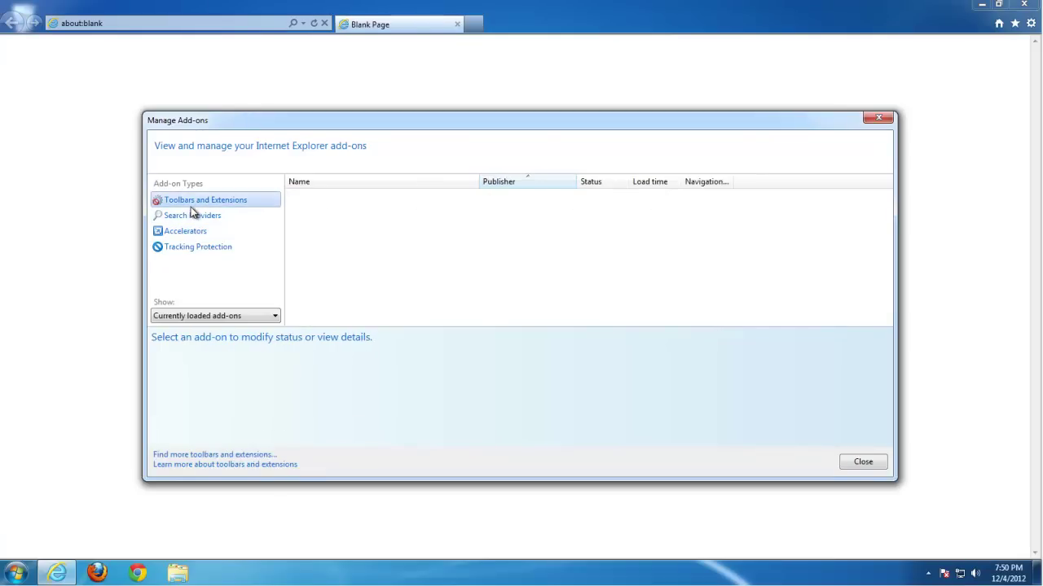
pyautogui.click(888, 118)
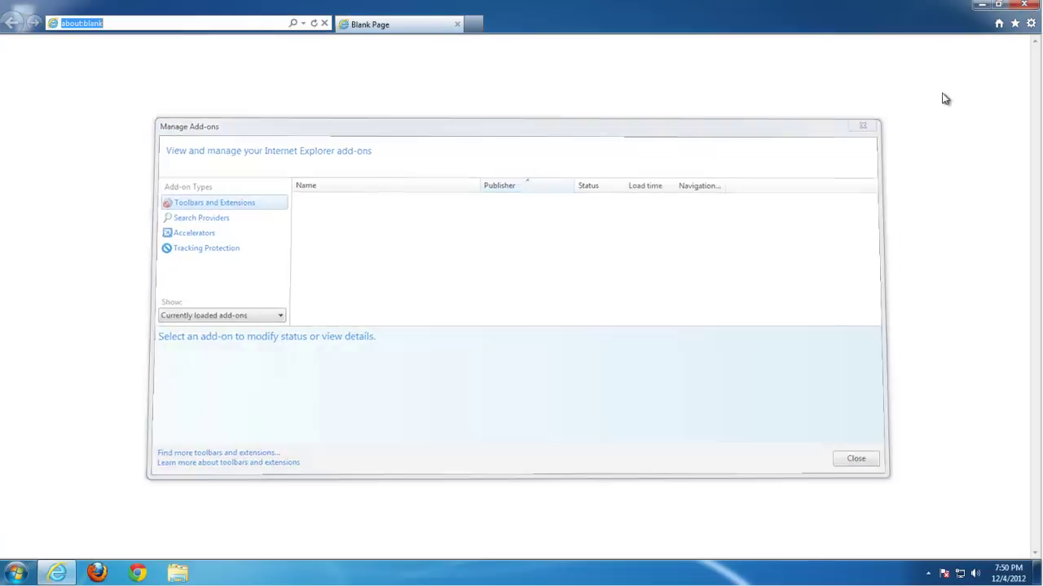
pyautogui.click(1021, 6)
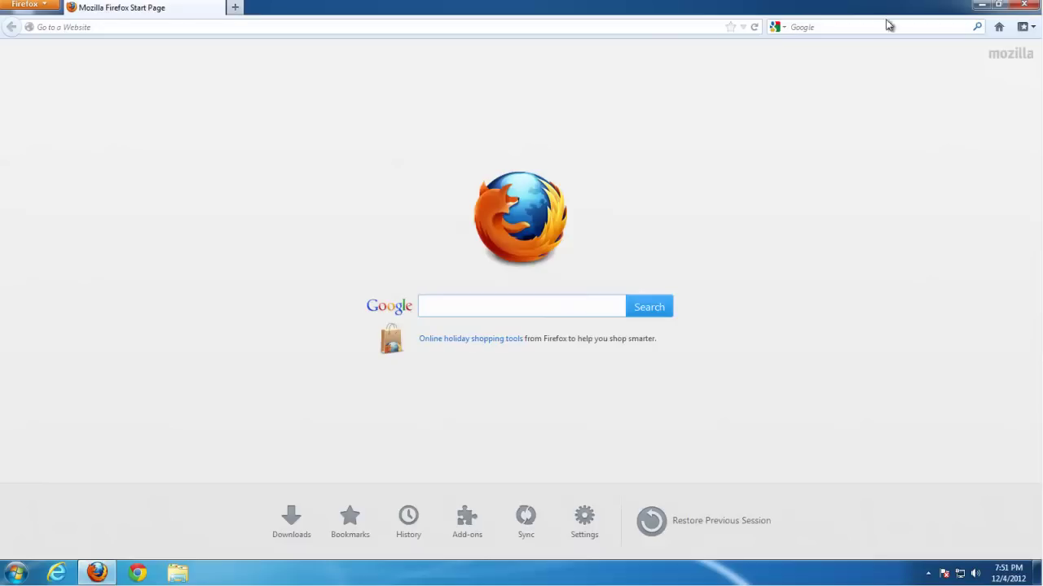
# Remove the Download and Sa 7.1 extension from Firefox's add-ons, and close the add-ons and feedback pages
pyautogui.click(14, 9)
pyautogui.click(172, 73)
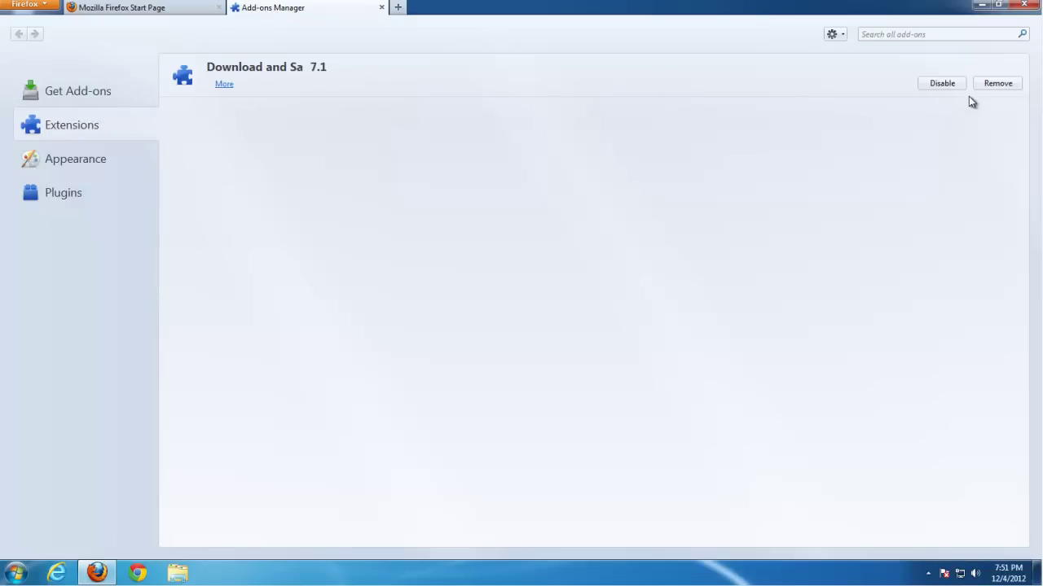
pyautogui.click(994, 85)
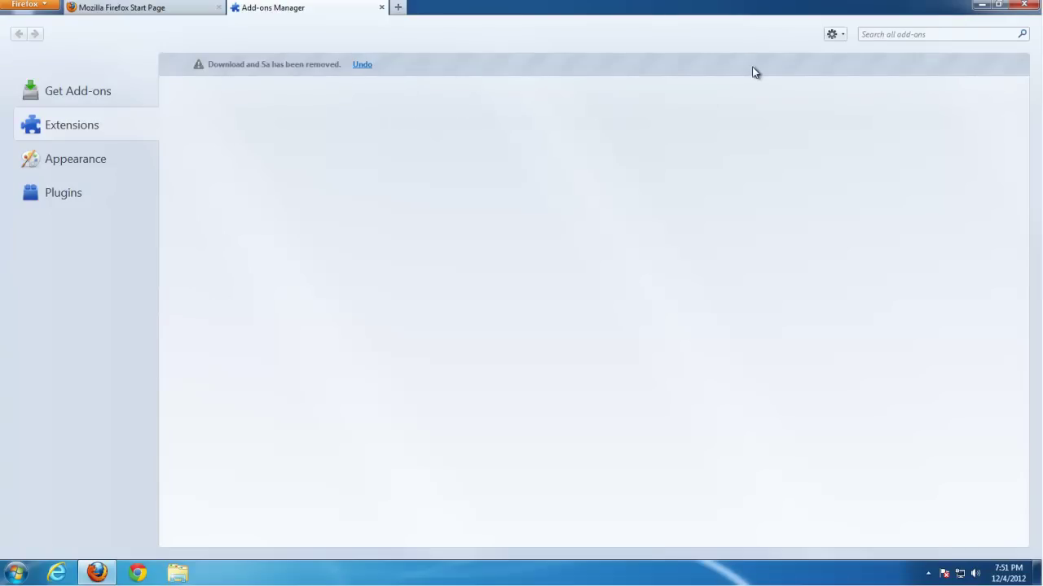
pyautogui.click(381, 8)
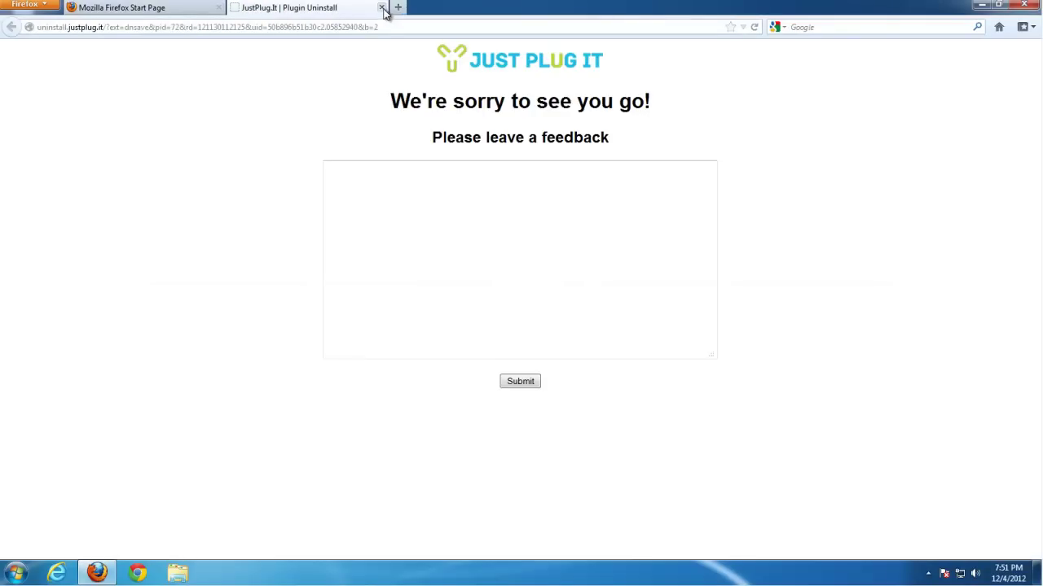
pyautogui.click(381, 7)
pyautogui.click(232, 8)
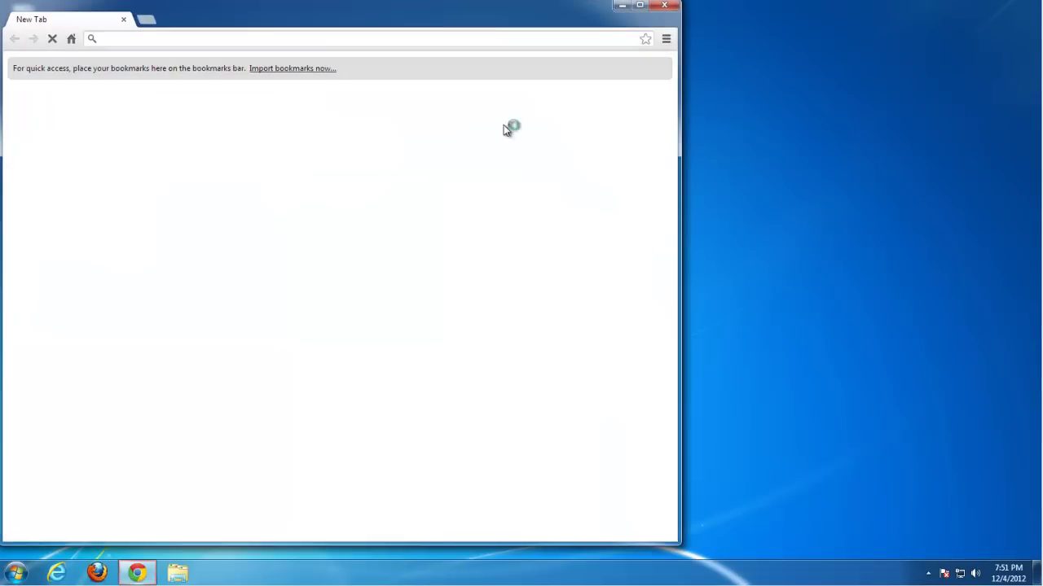
# Maximize Google Chrome, check its installed extensions for Download and Sa, and close the browser
pyautogui.doubleClick(641, 8)
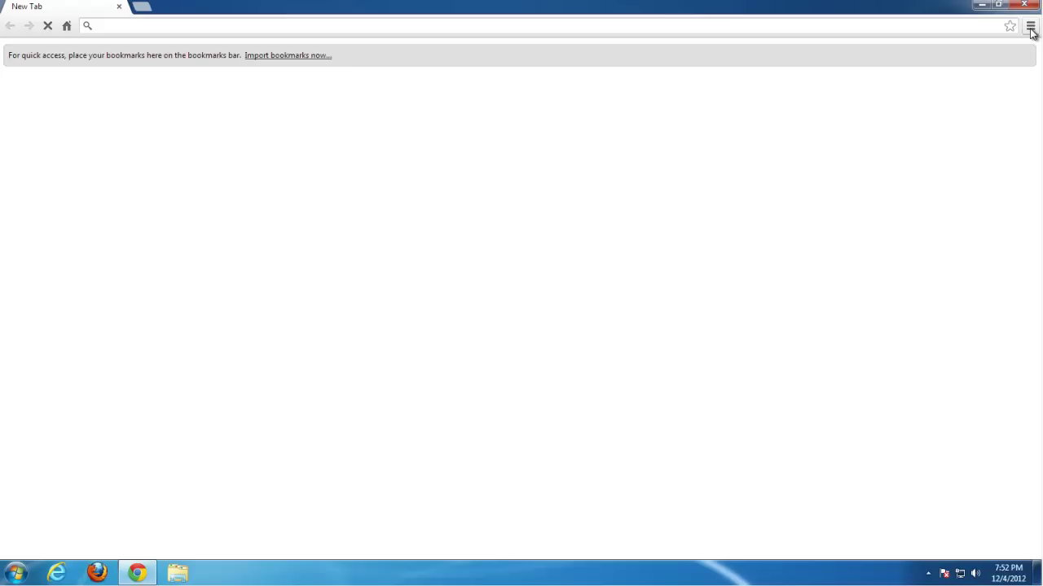
pyautogui.click(1031, 27)
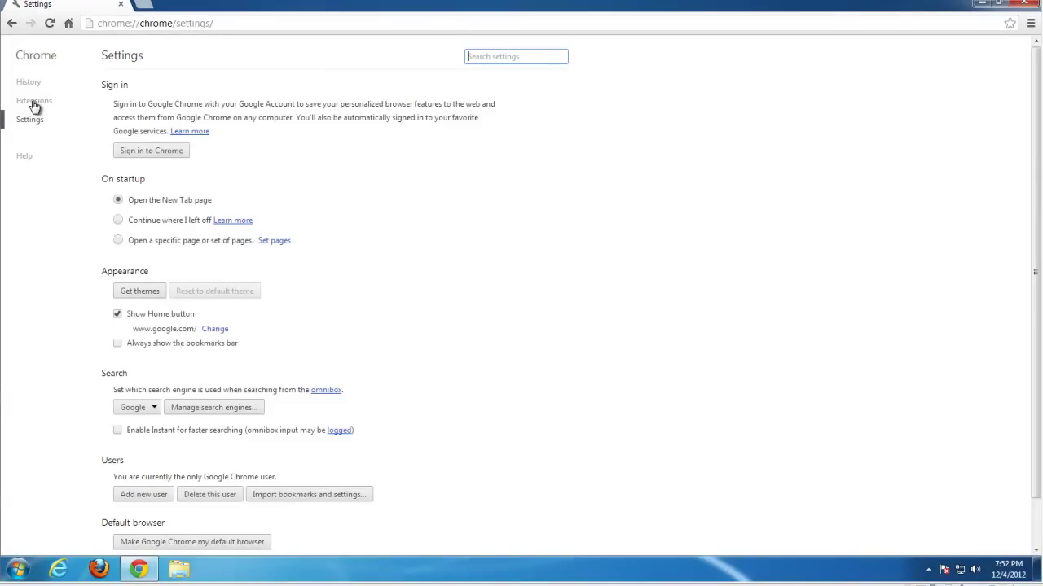
pyautogui.click(34, 101)
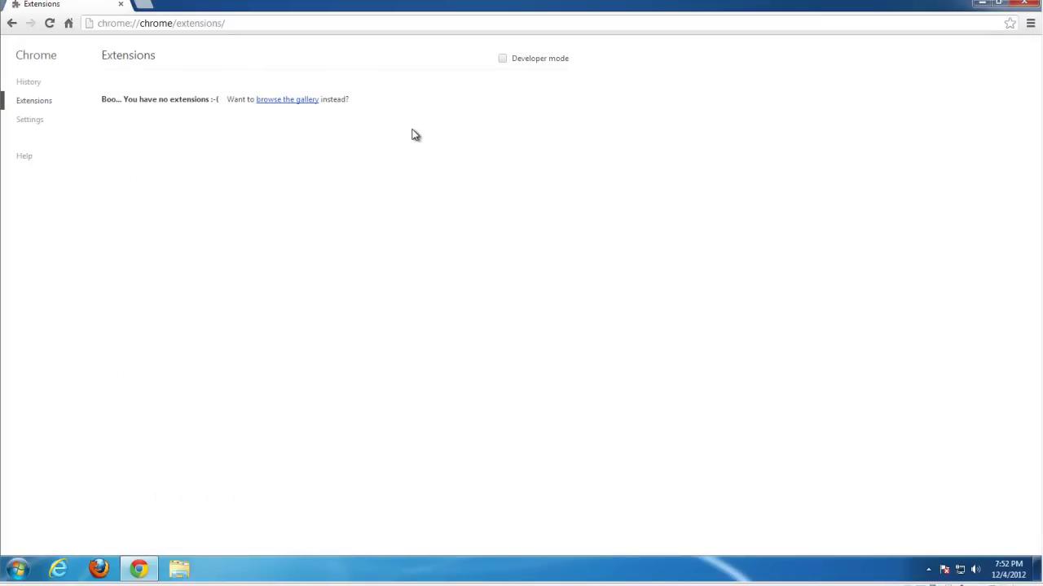
pyautogui.click(1025, 6)
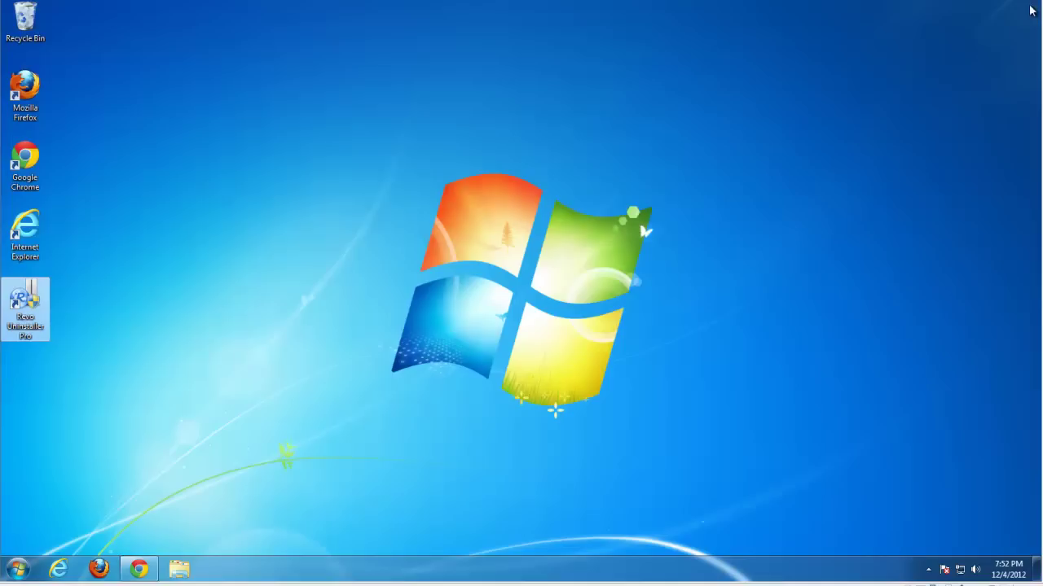
pyautogui.rightClick(354, 188)
pyautogui.click(396, 226)
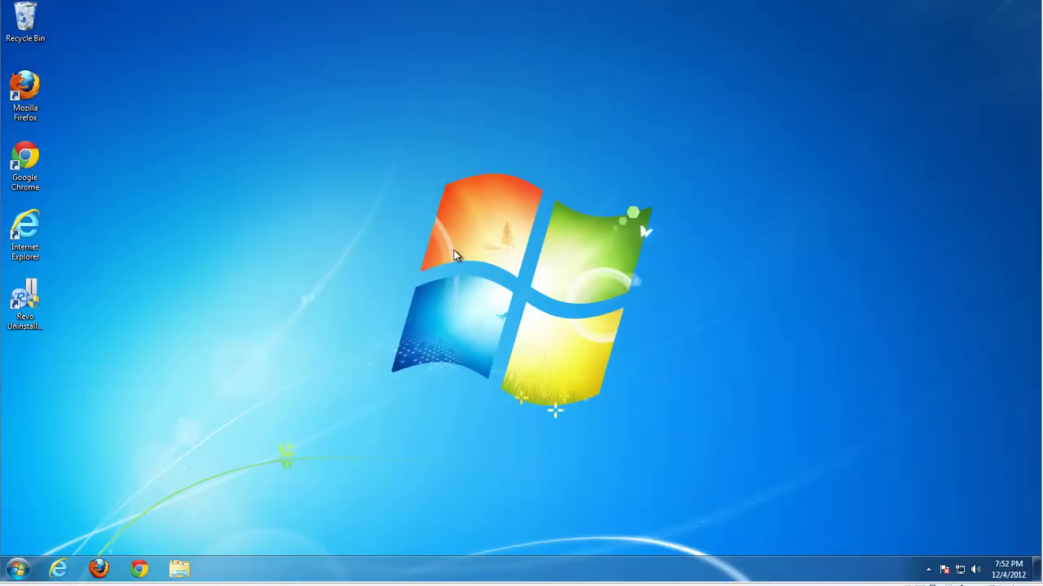
# Launch the Registry Editor with regedit and allow it to make changes to the computer
pyautogui.click(6, 576)
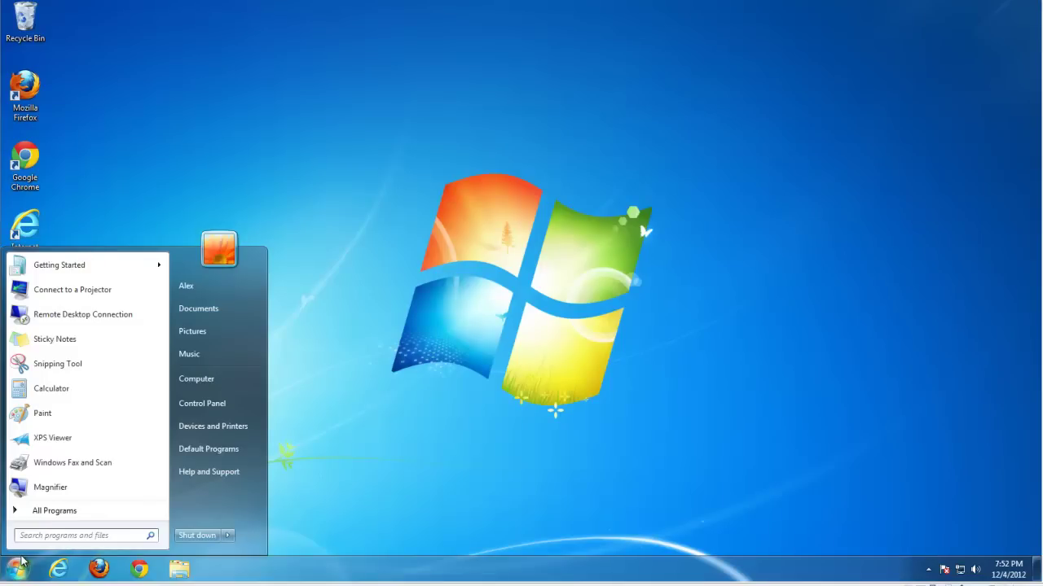
pyautogui.write('regedit')
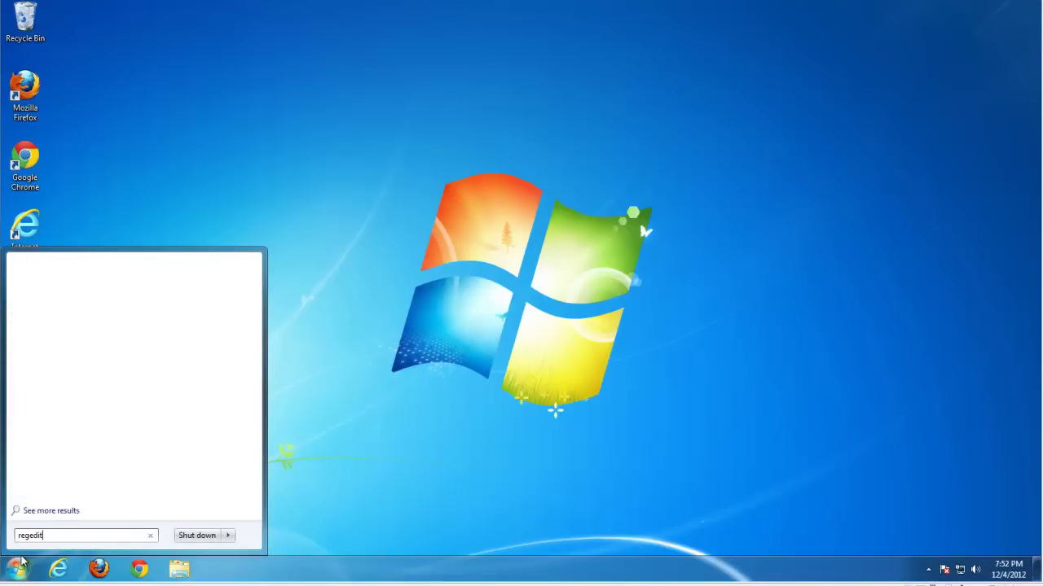
pyautogui.click(44, 293)
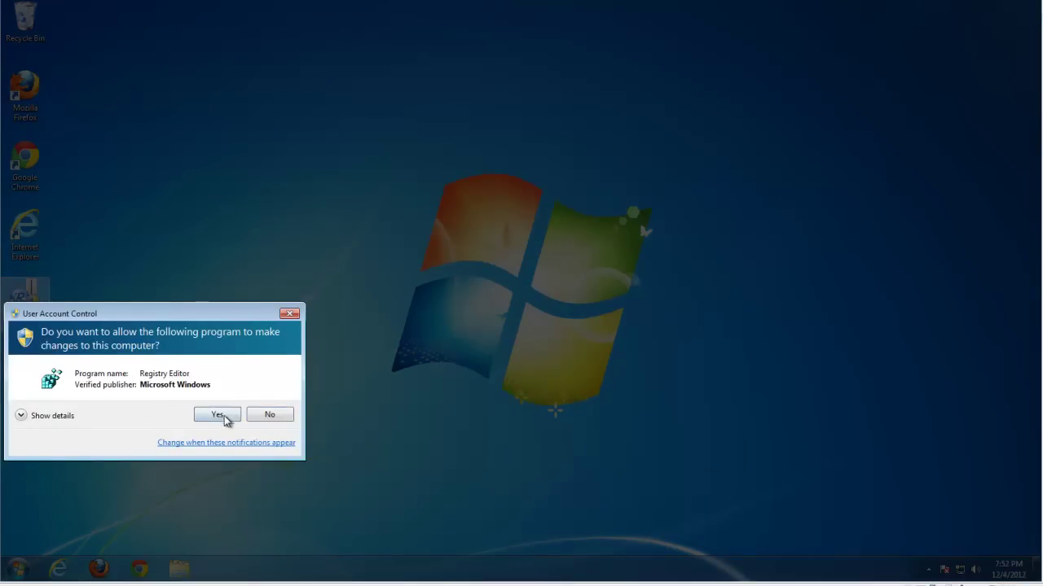
pyautogui.click(220, 414)
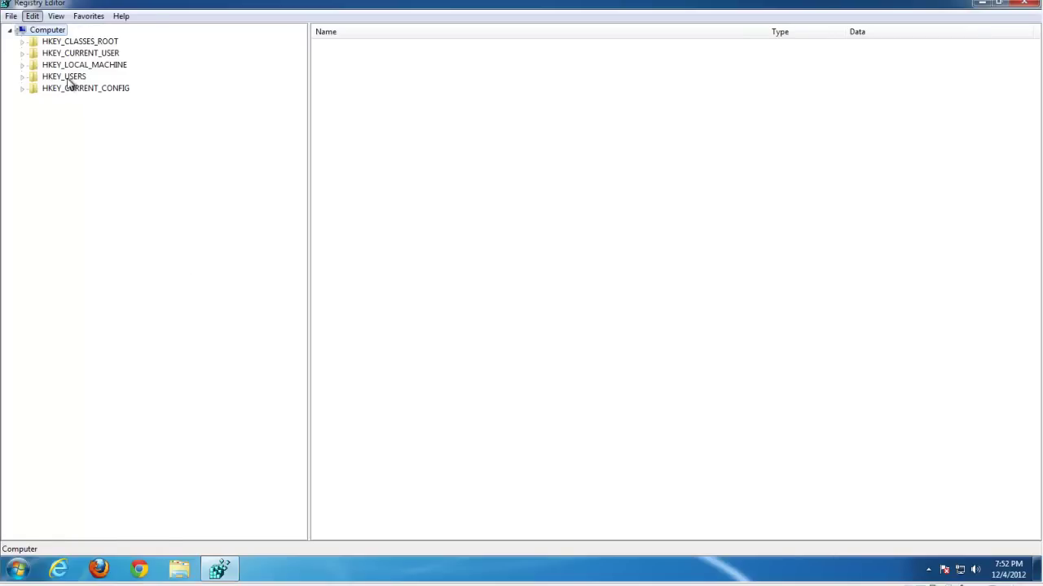
# Search the registry's keys, values and data for "download and"
pyautogui.press('Down')
pyautogui.click(65, 123)
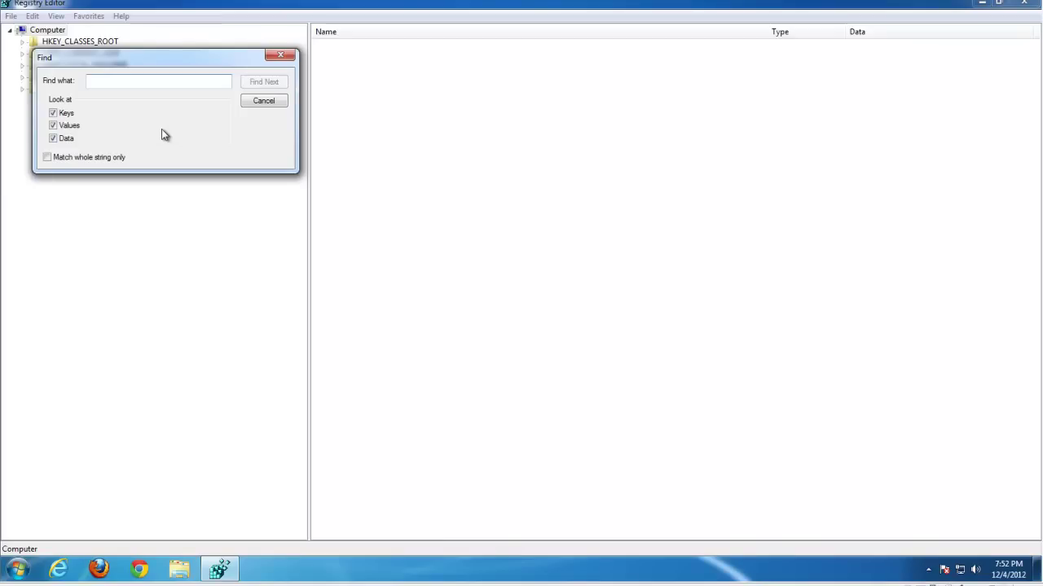
pyautogui.write('download and')
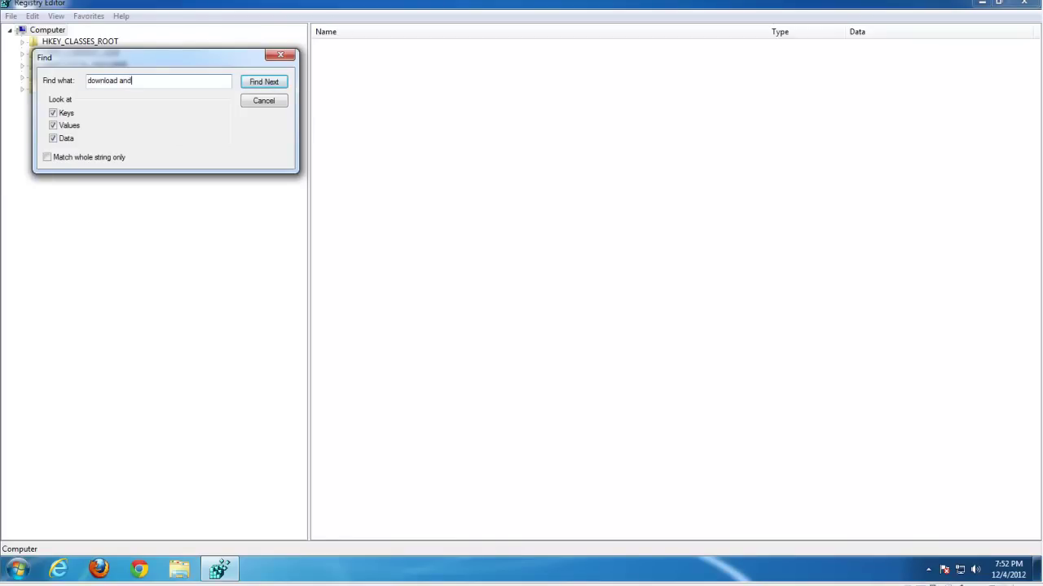
pyautogui.click(251, 84)
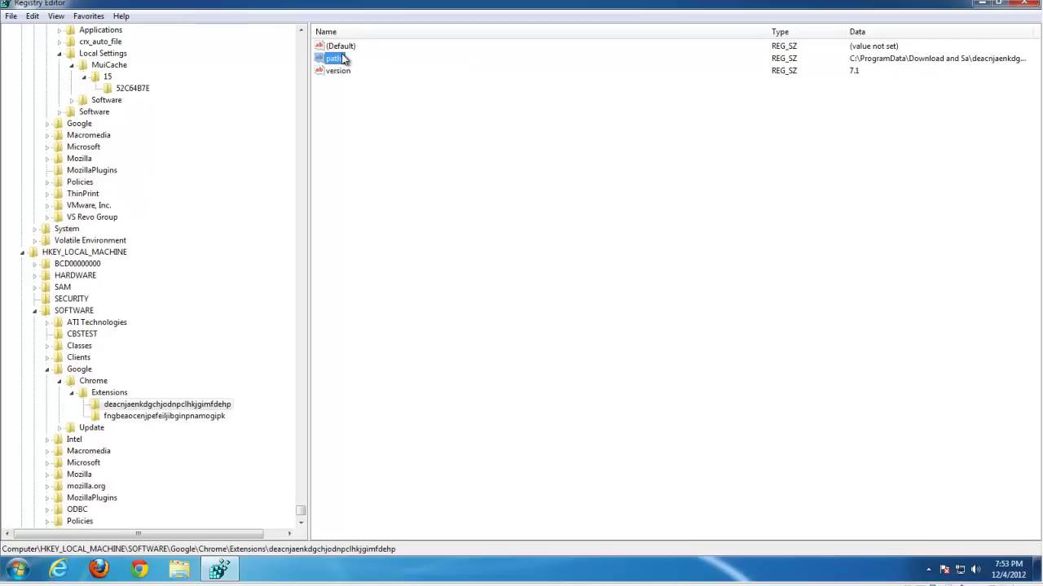
# Compare and delete both extension subkeys under HKEY_LOCAL_MACHINE\SOFTWARE\Google\Chrome\Extensions, and continue the registry search
pyautogui.click(118, 416)
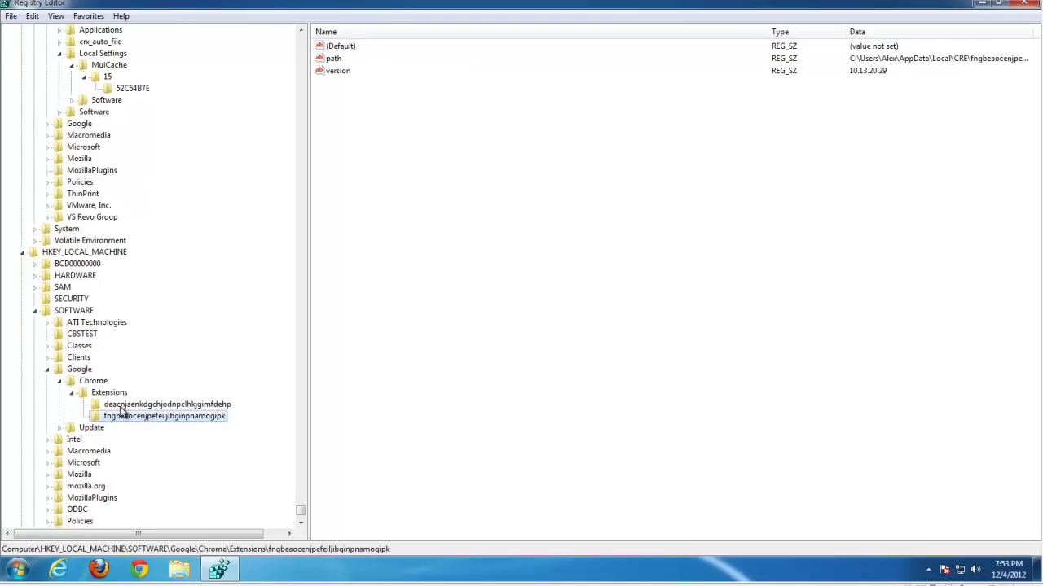
pyautogui.click(120, 406)
pyautogui.click(118, 417)
pyautogui.click(114, 406)
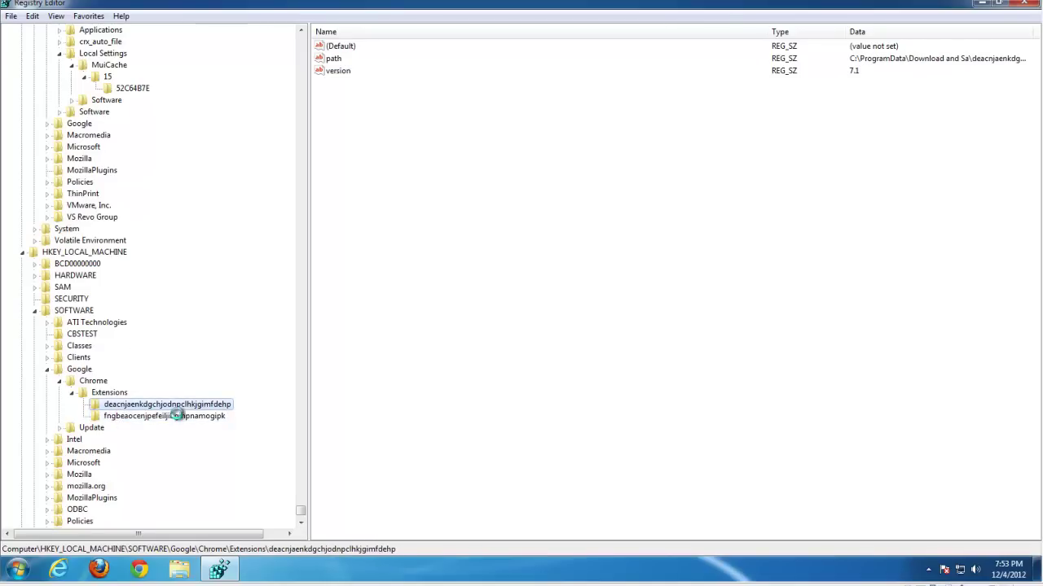
pyautogui.press('Delete')
pyautogui.press('Return')
pyautogui.press('Delete')
pyautogui.press('Return')
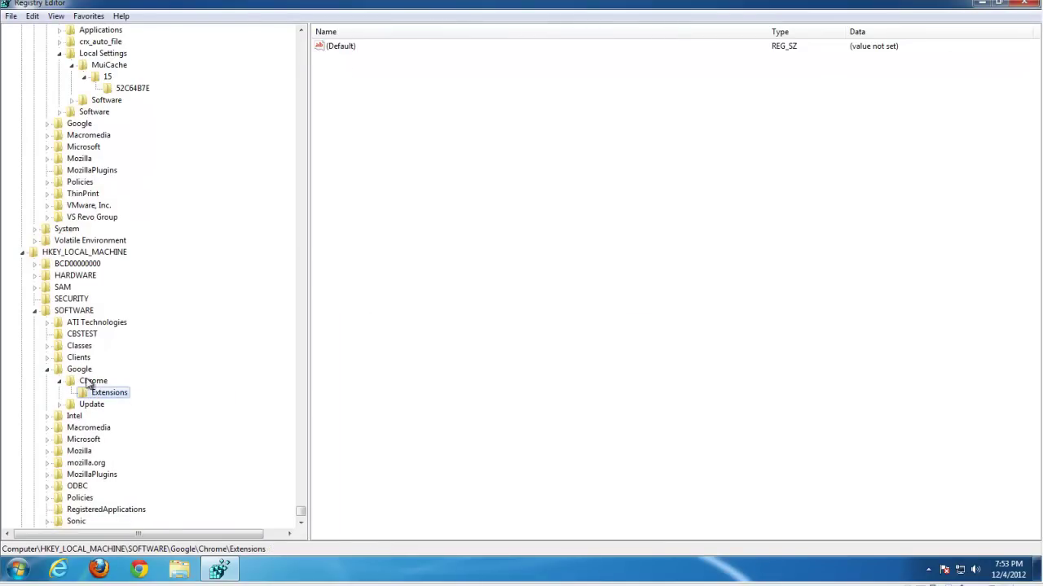
pyautogui.press('F3')
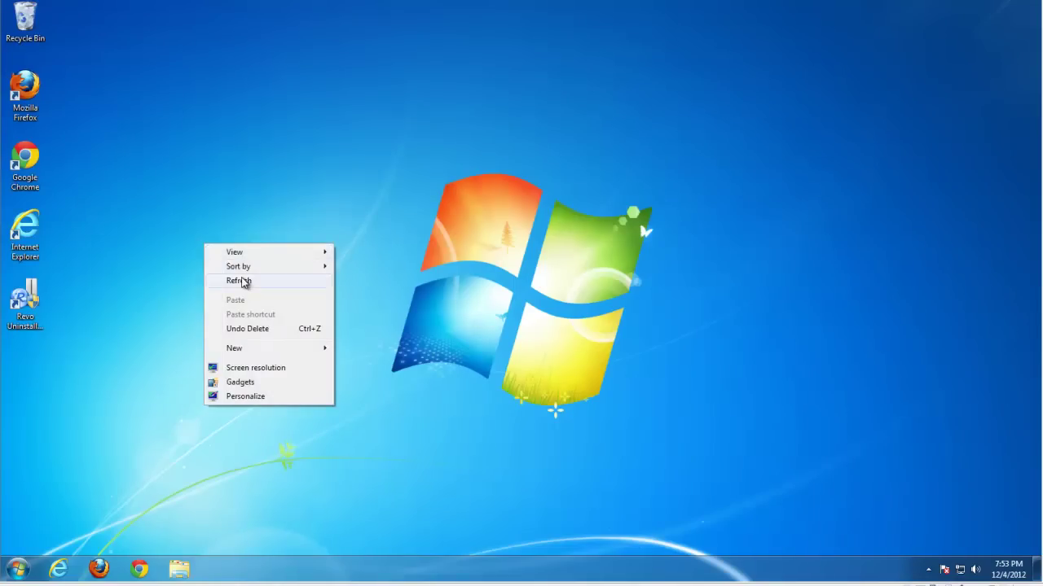
# Refresh the desktop and search the whole computer for "download and sa"
pyautogui.click(245, 281)
pyautogui.click(19, 562)
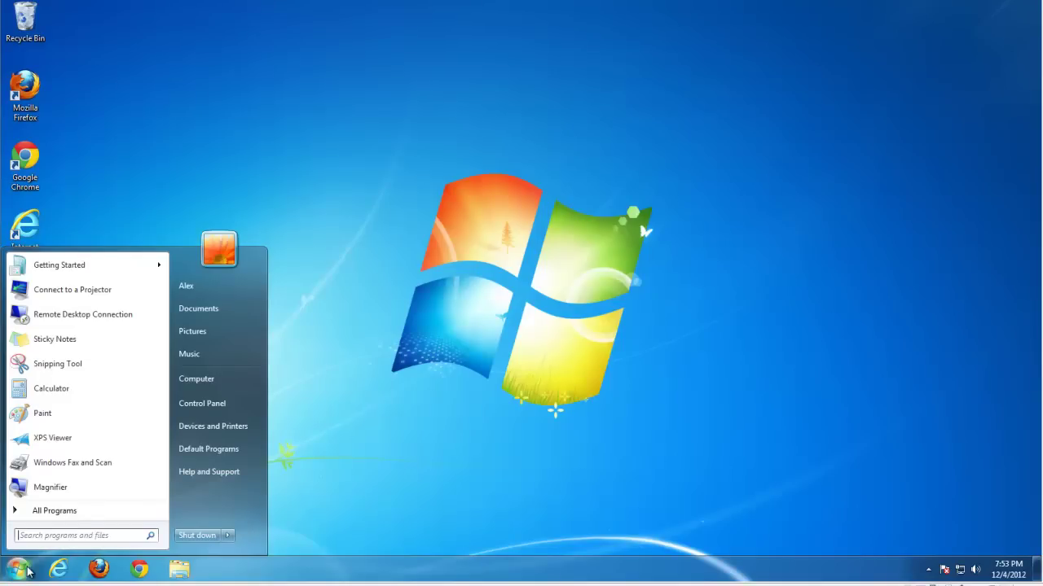
pyautogui.write('down;load')
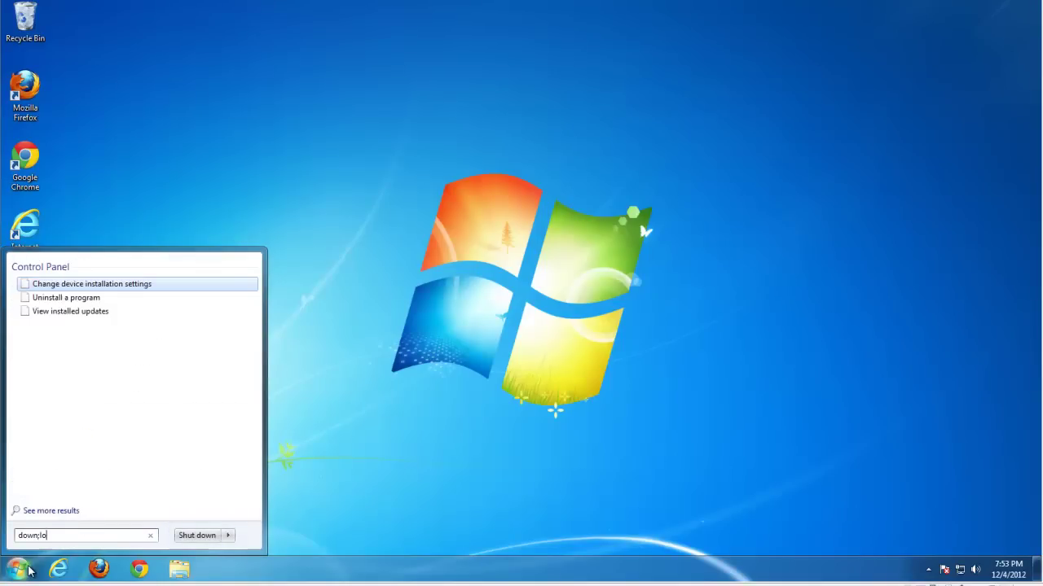
pyautogui.press('BackSpace')
pyautogui.press('BackSpace')
pyautogui.press('BackSpace')
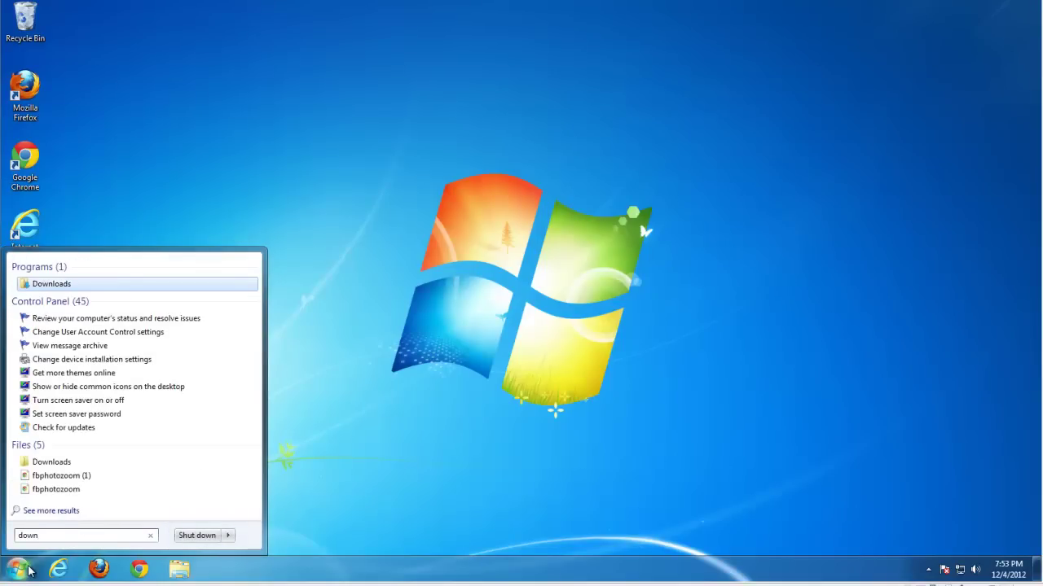
pyautogui.write('load a')
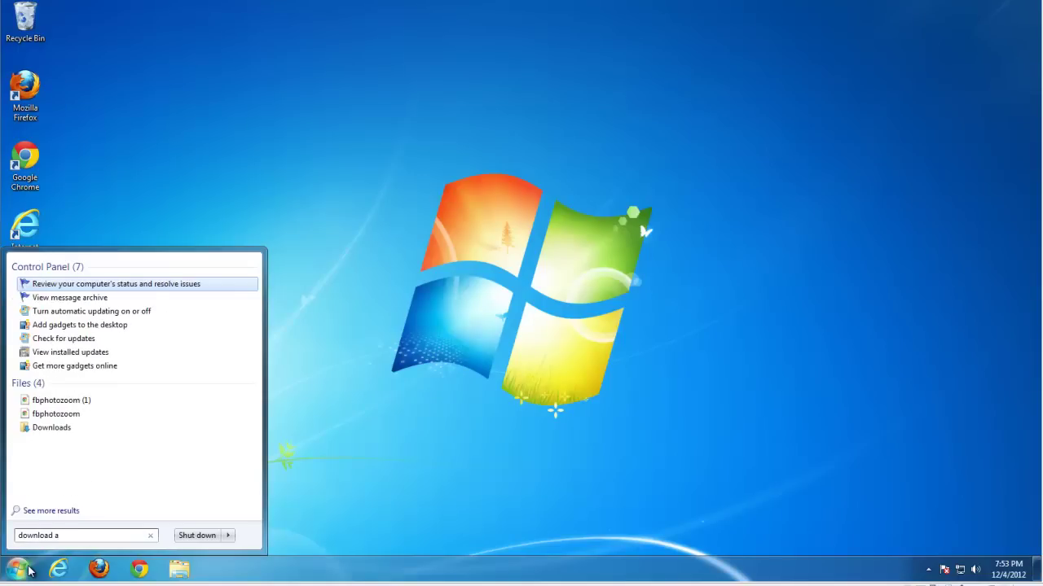
pyautogui.write('nd')
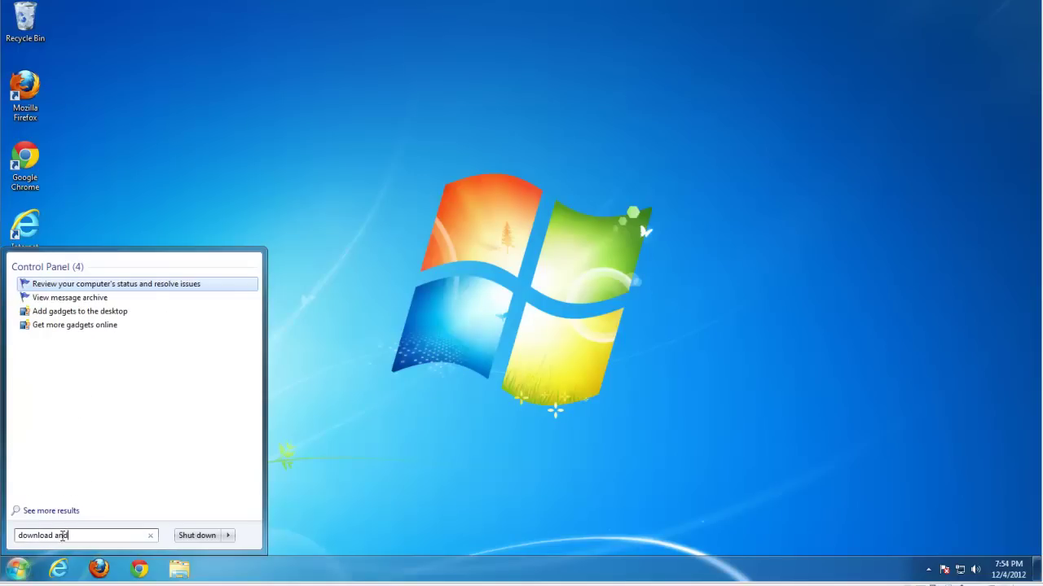
pyautogui.write('sa')
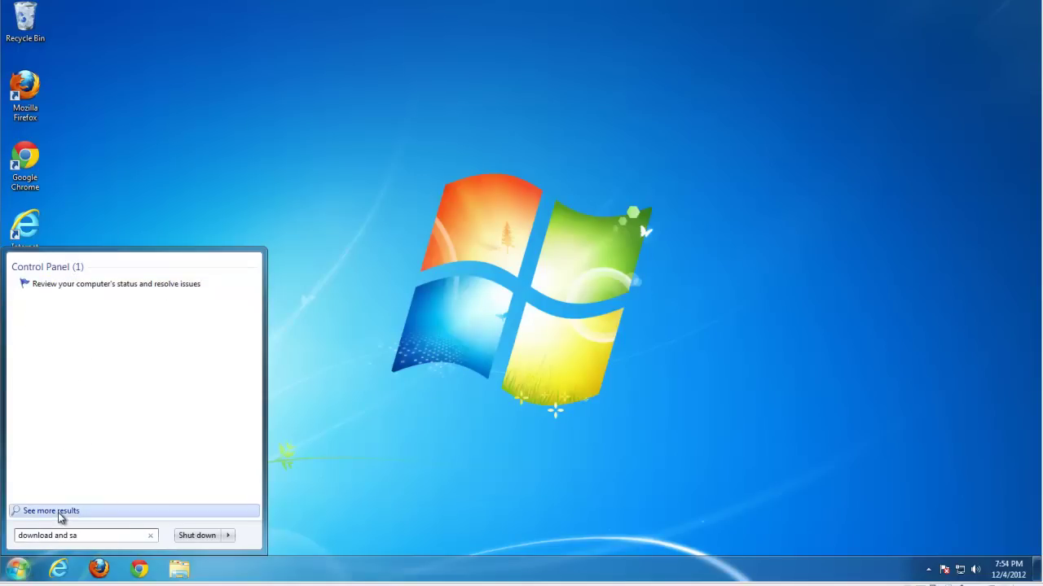
pyautogui.click(63, 513)
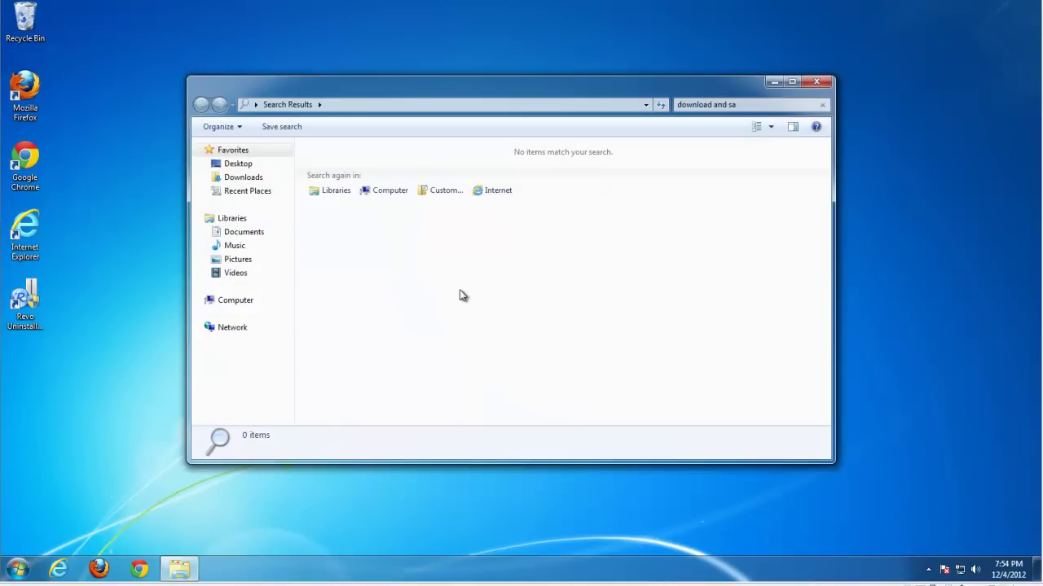
pyautogui.click(385, 191)
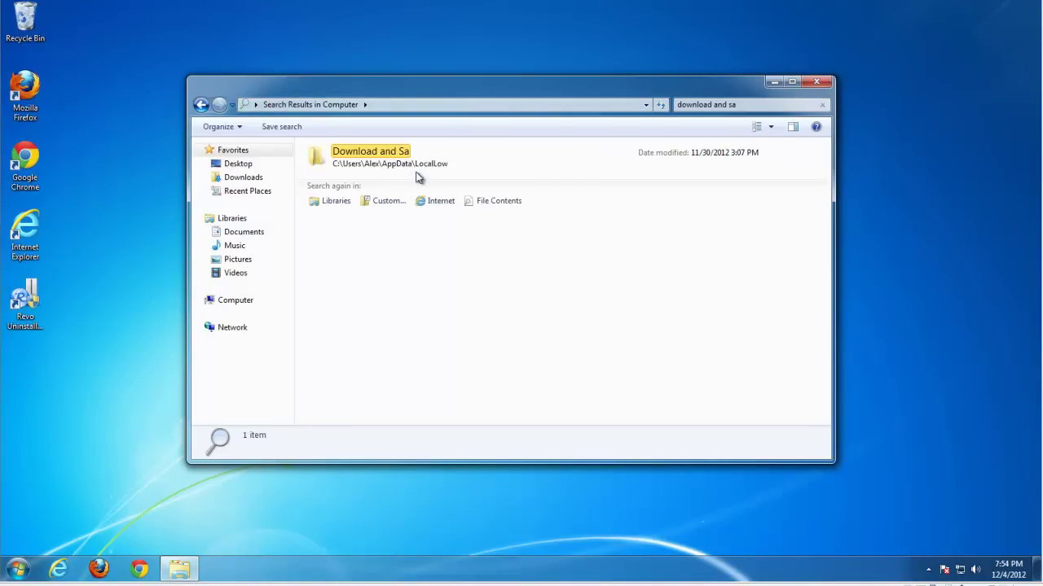
# Delete the Download and Sa folder found in AppData\LocalLow, close the search results window and refresh the desktop
pyautogui.click(385, 155)
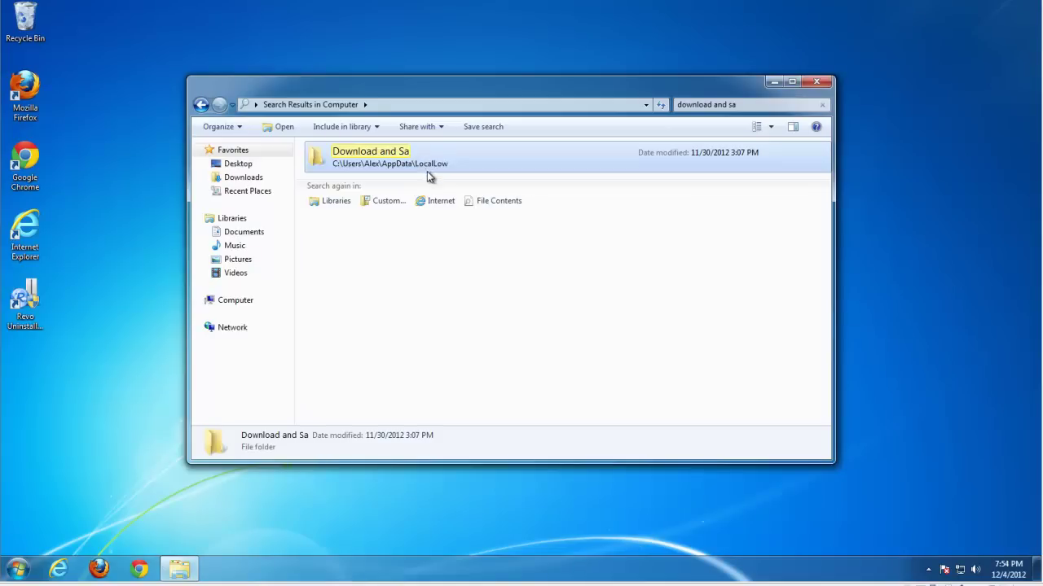
pyautogui.press('Delete')
pyautogui.press('Return')
pyautogui.click(816, 82)
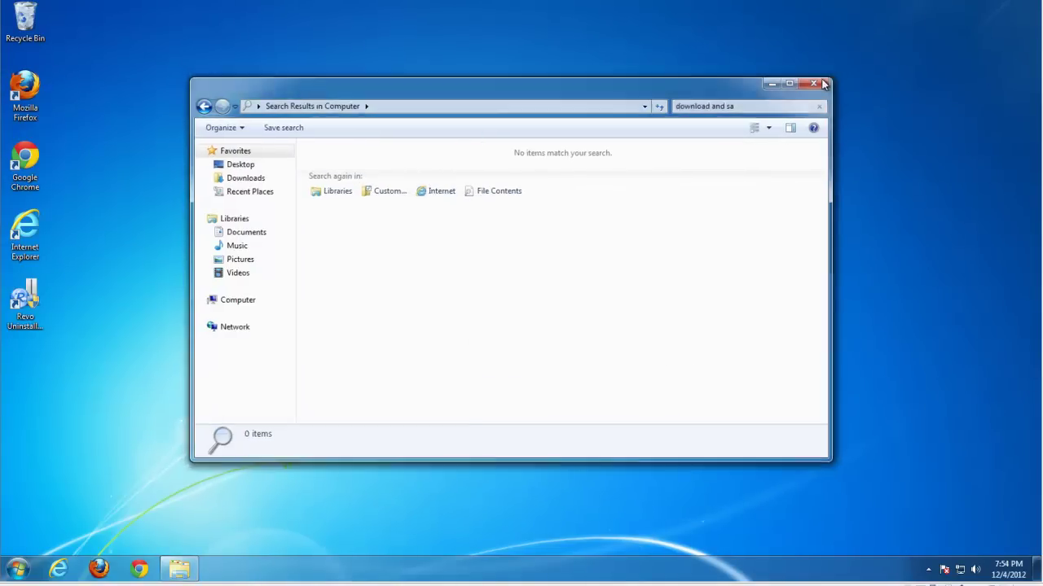
pyautogui.rightClick(409, 192)
pyautogui.click(440, 228)
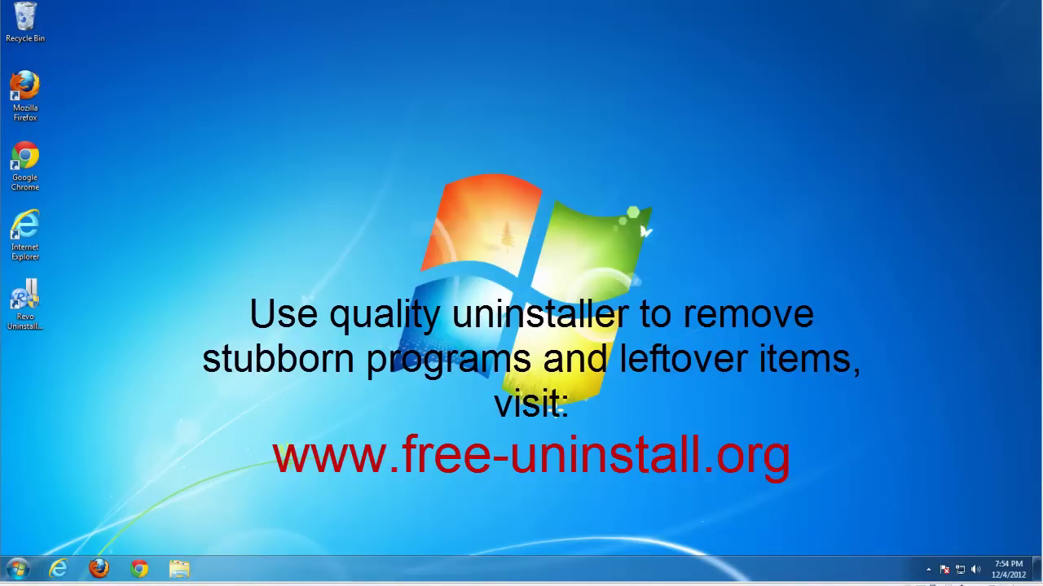